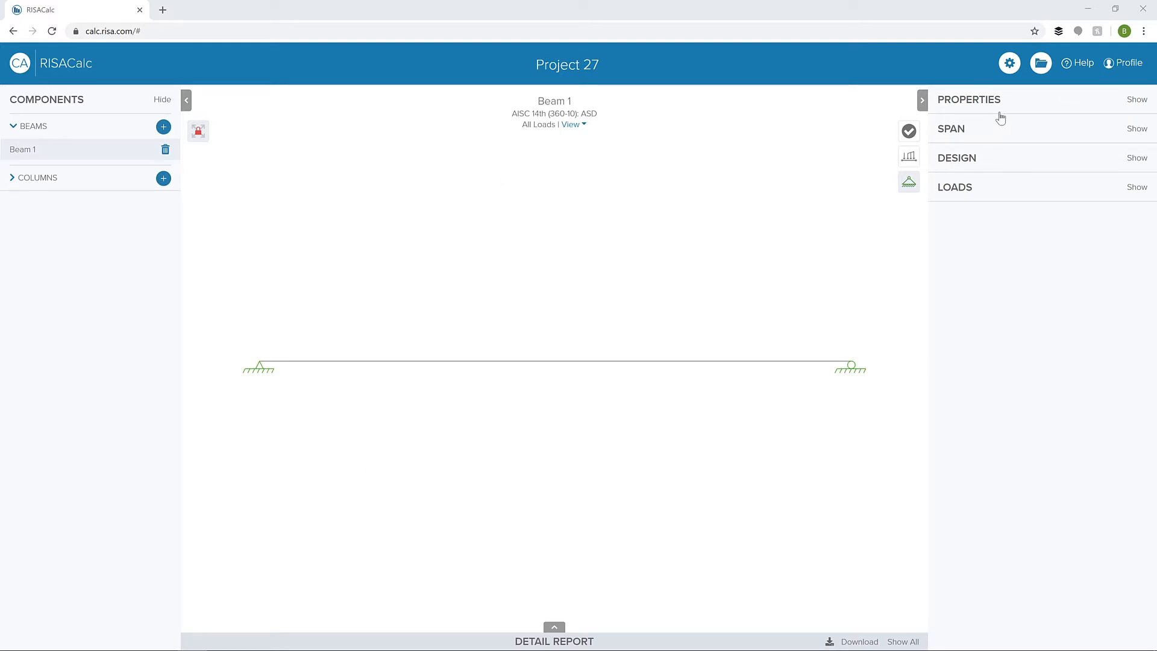
# - Change the stainless steel beam's section to the rectangular tube shape HSS12x12x5_SS
pyautogui.click(1004, 111)
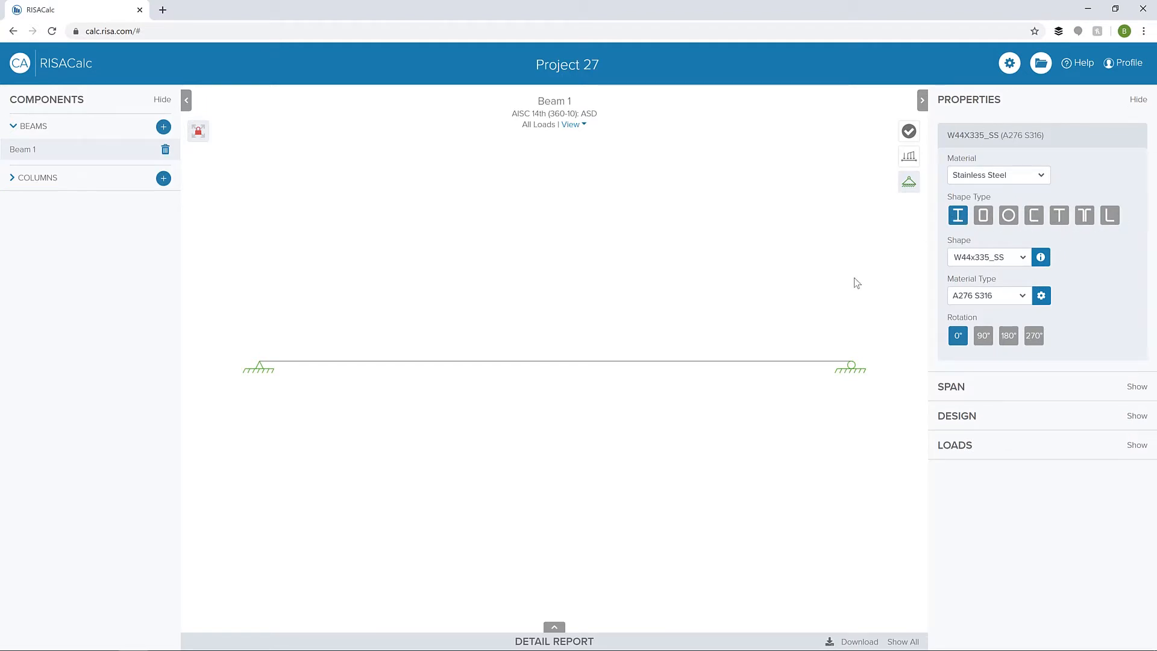
pyautogui.click(985, 218)
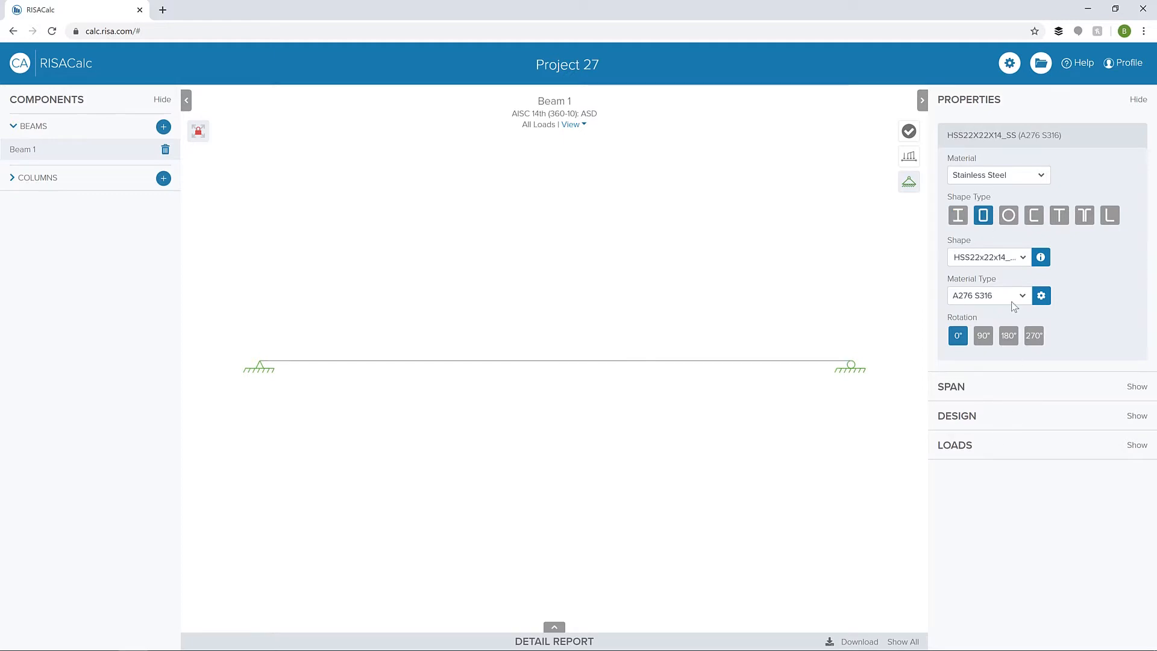
pyautogui.click(1023, 258)
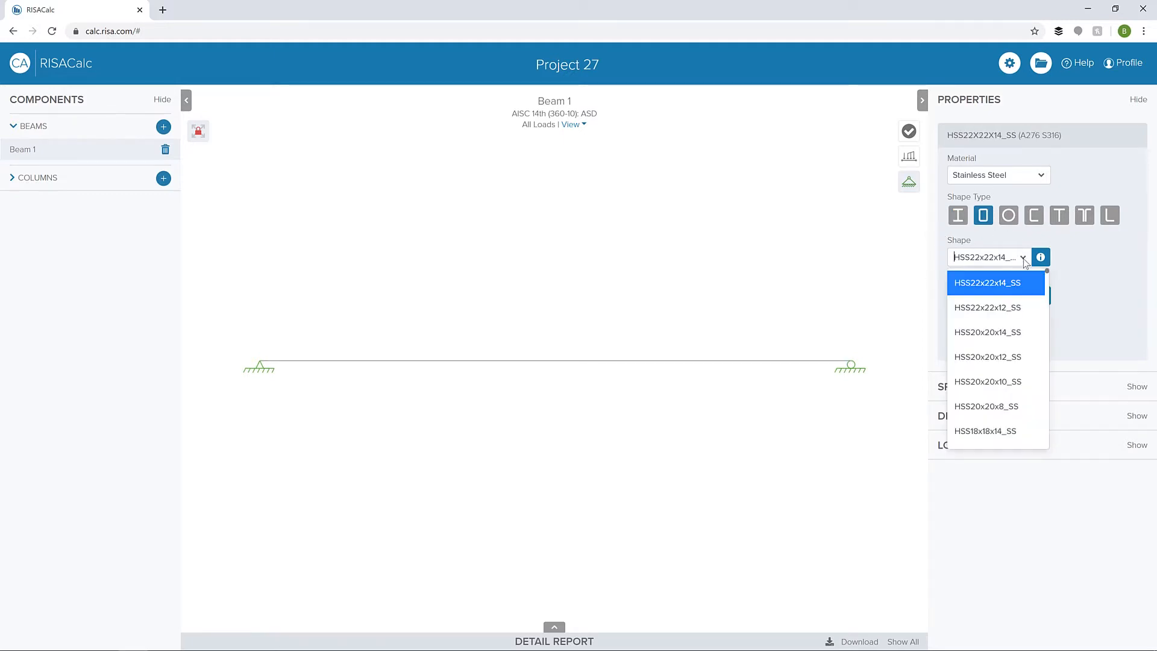
pyautogui.moveTo(1048, 275)
pyautogui.mouseDown()
pyautogui.moveTo(1047, 319)
pyautogui.moveTo(1052, 289)
pyautogui.mouseUp()
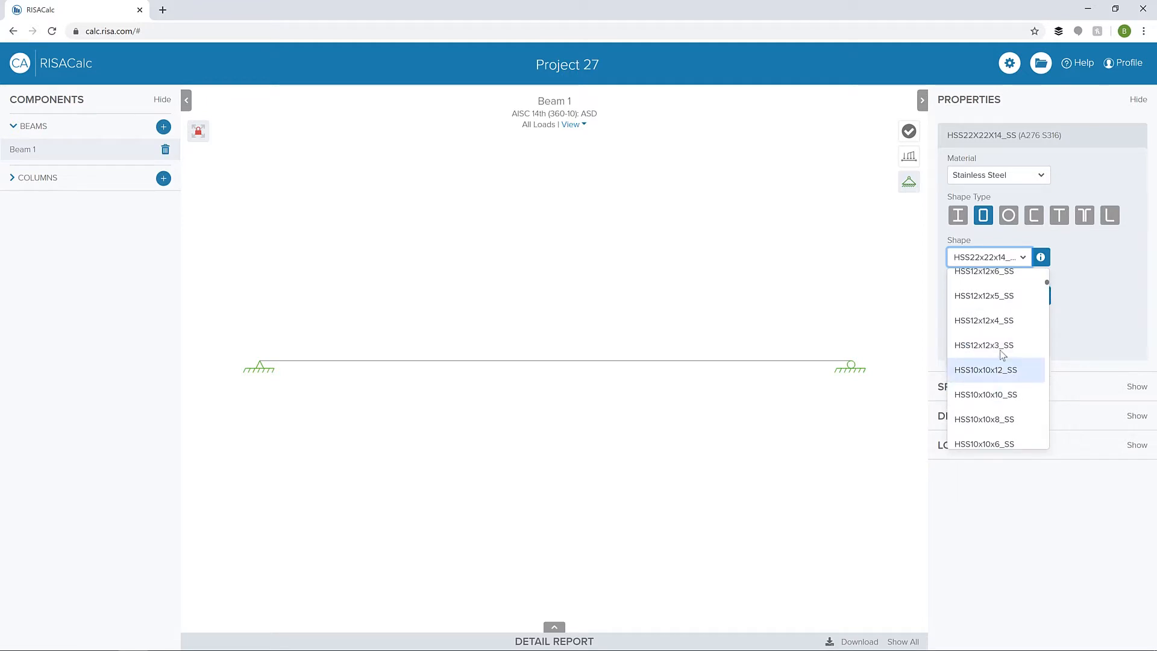
pyautogui.click(989, 295)
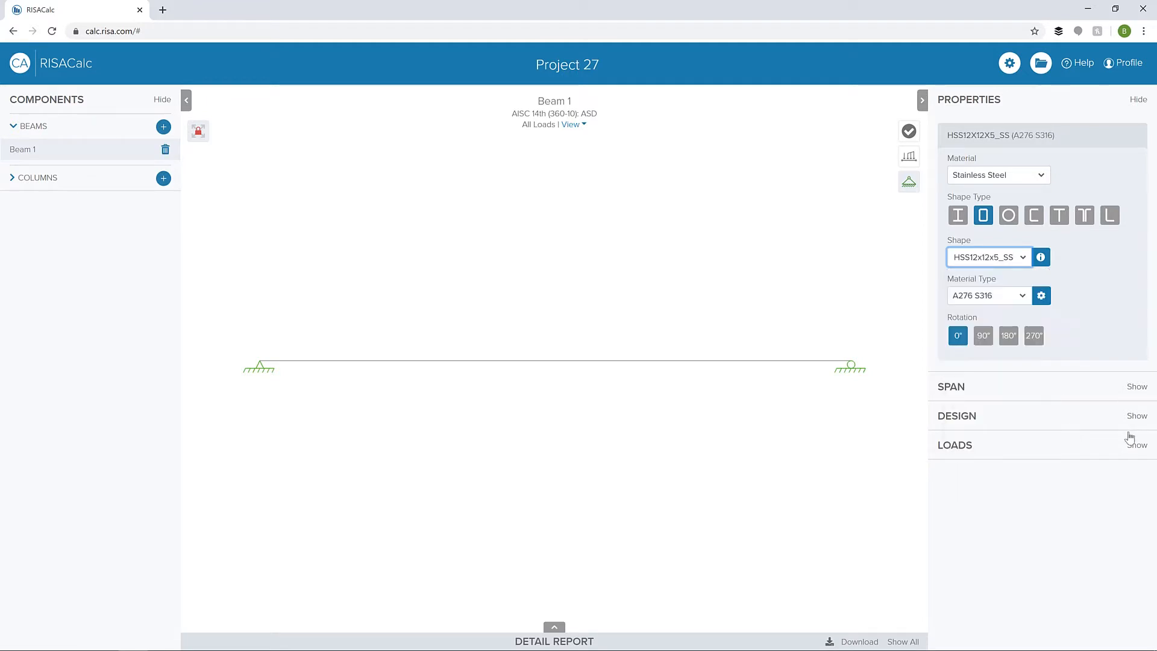
# - Check the available stainless steel material types and examine the material properties of A276 S316
pyautogui.click(1019, 295)
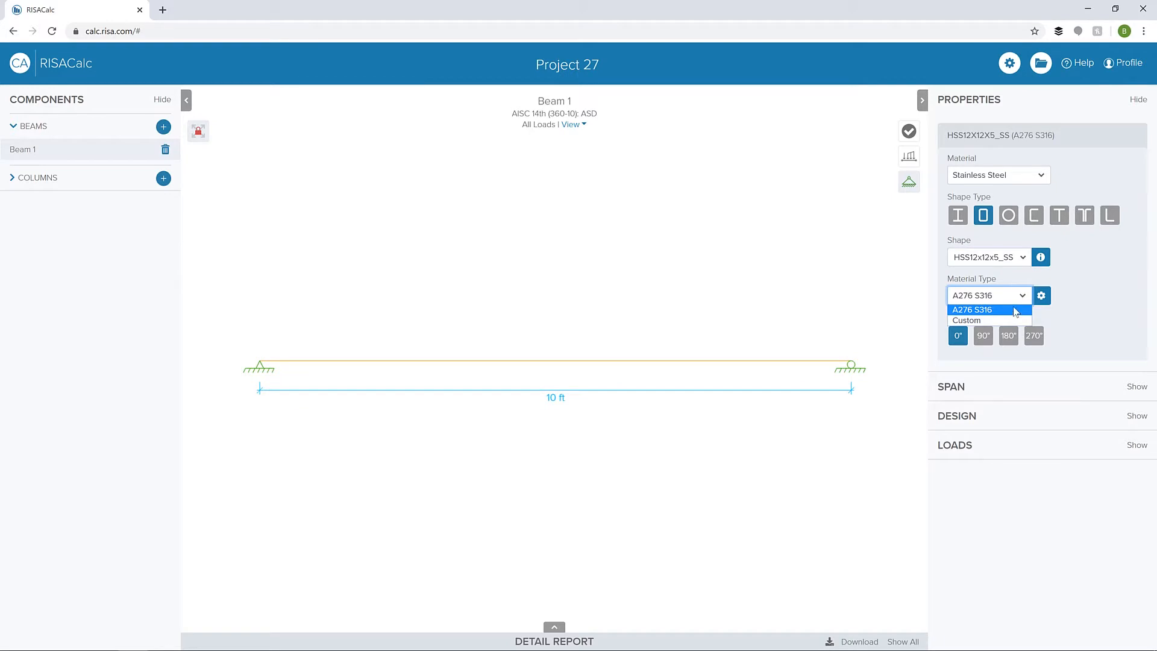
pyautogui.click(1015, 297)
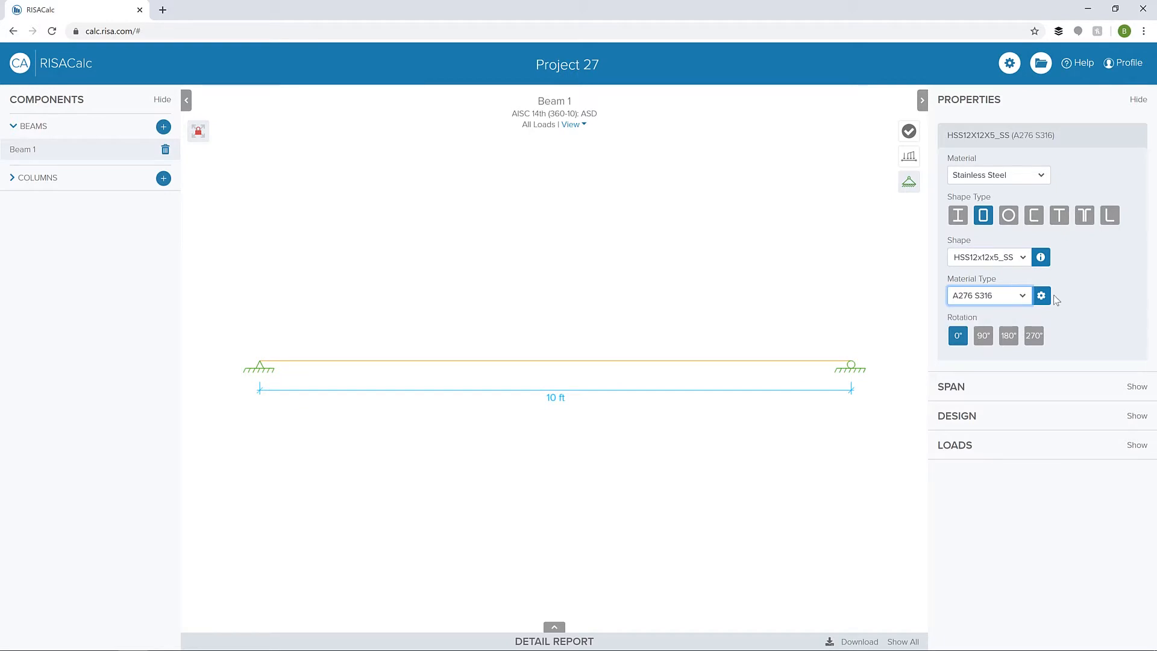
pyautogui.click(1041, 296)
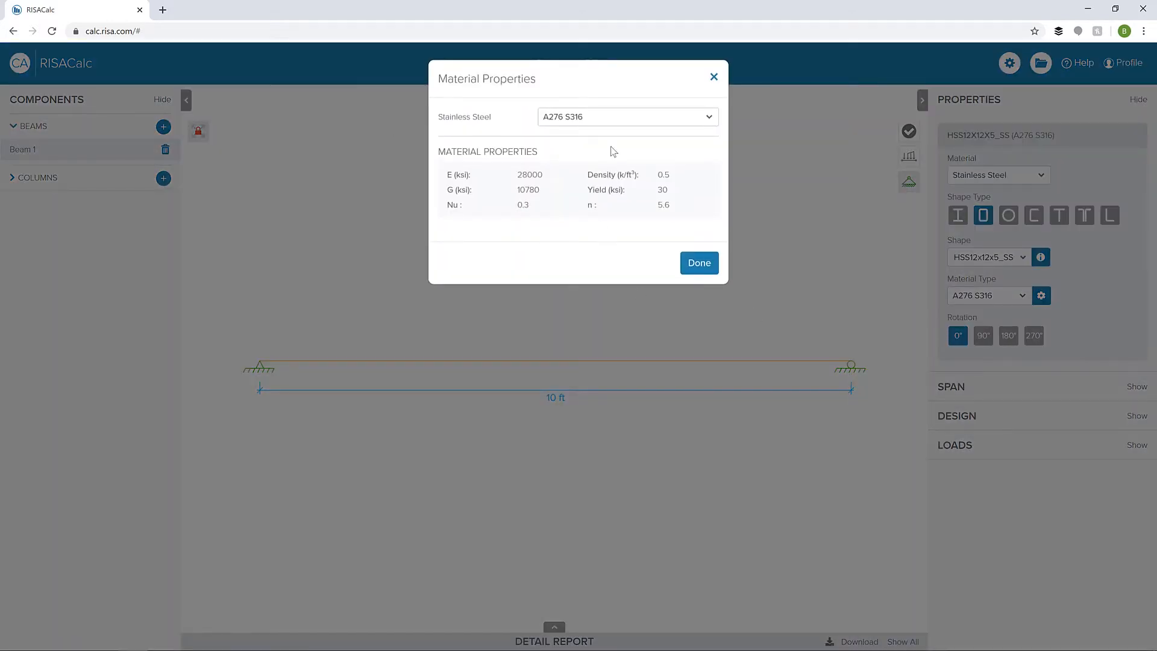
pyautogui.click(699, 263)
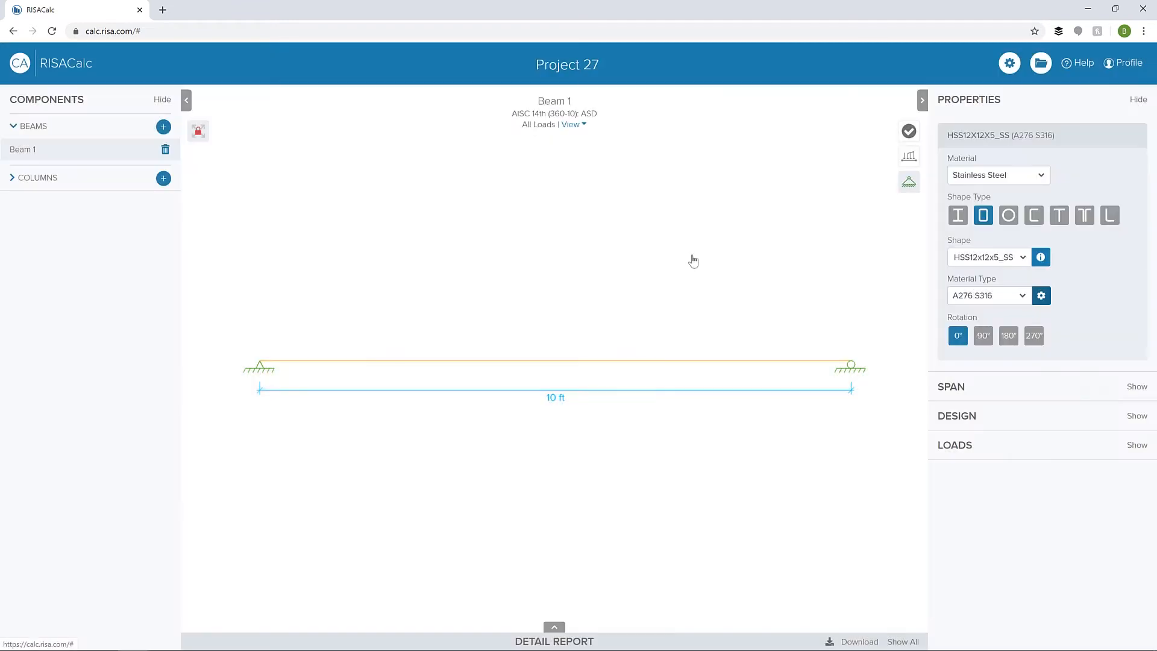
# - Review the design code options for stainless steel in the project settings without changing them
pyautogui.click(1010, 65)
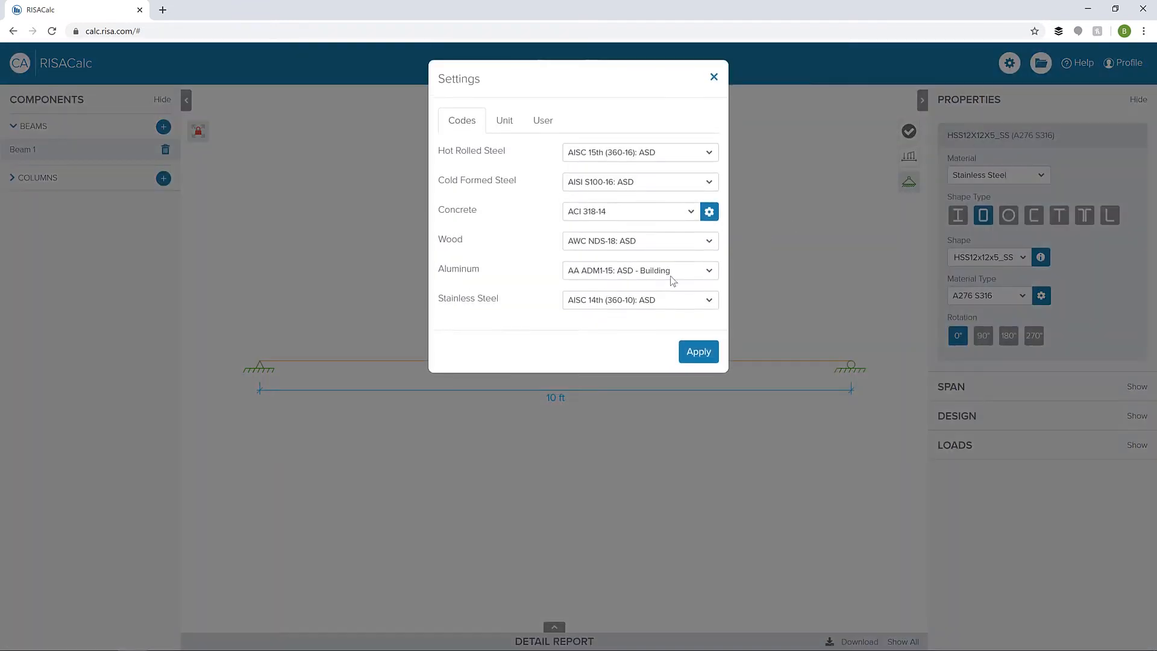
pyautogui.click(658, 301)
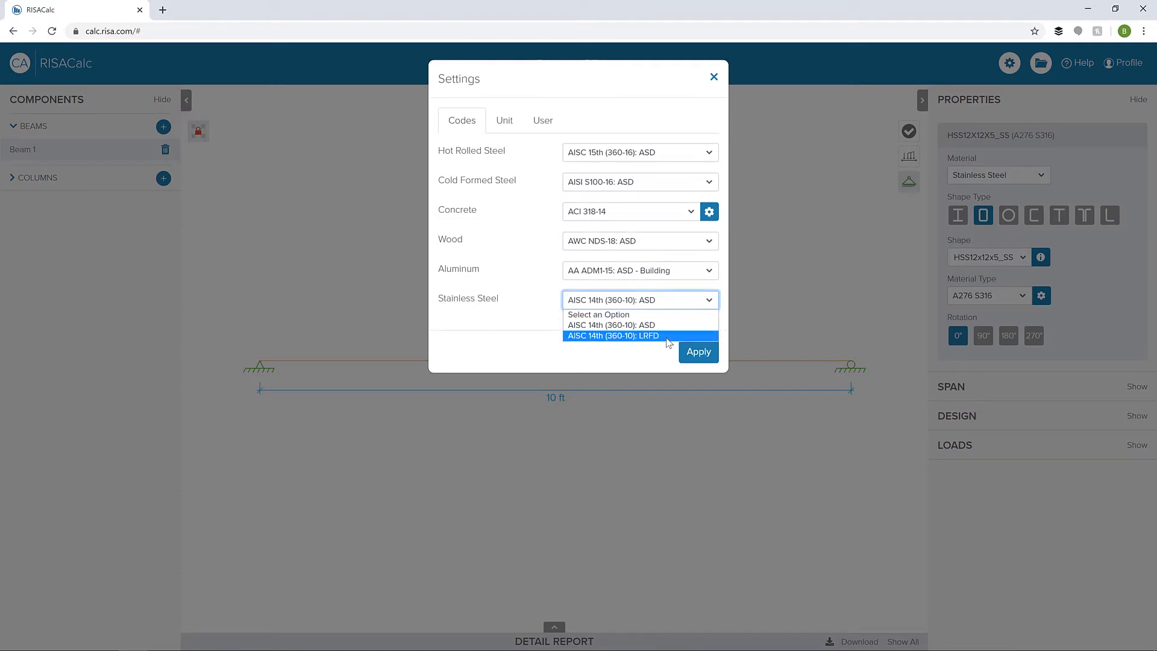
pyautogui.click(670, 297)
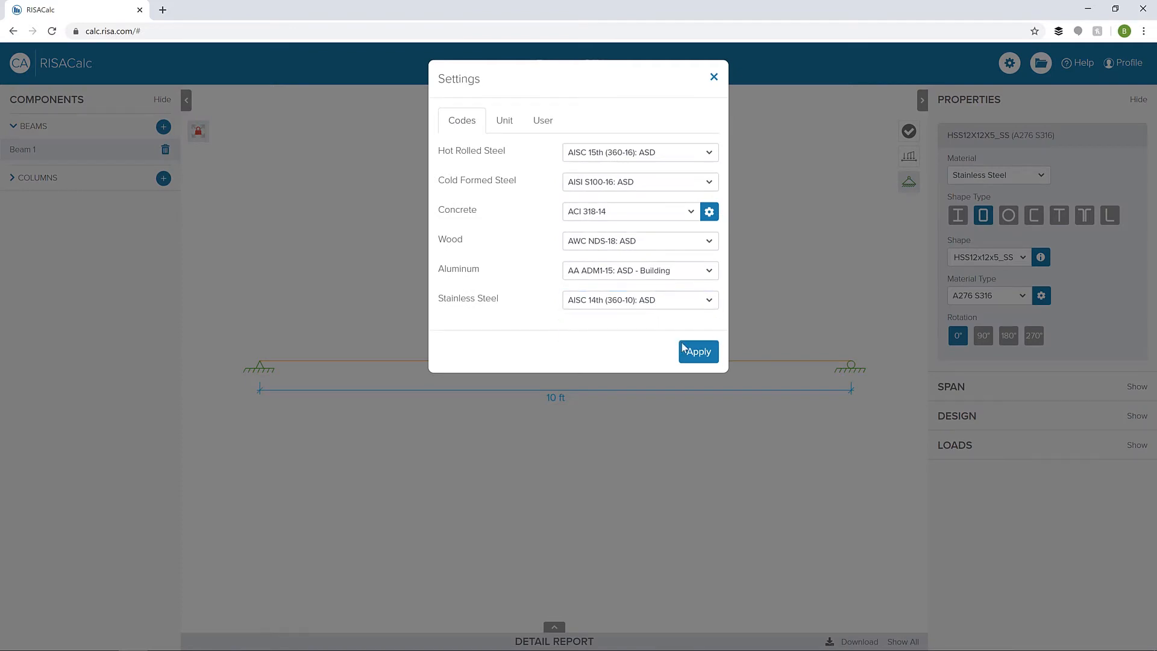
pyautogui.click(712, 77)
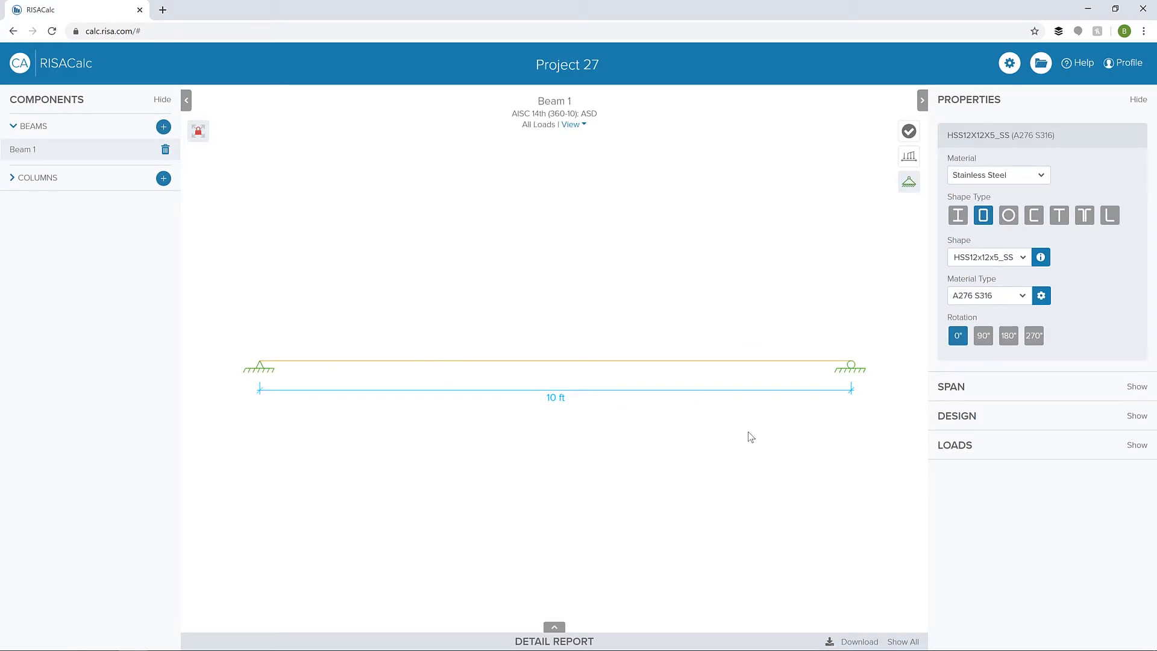
# - Make the beam's right support fixed and brace it at supports for Out of Plane and Top Brace
pyautogui.click(956, 386)
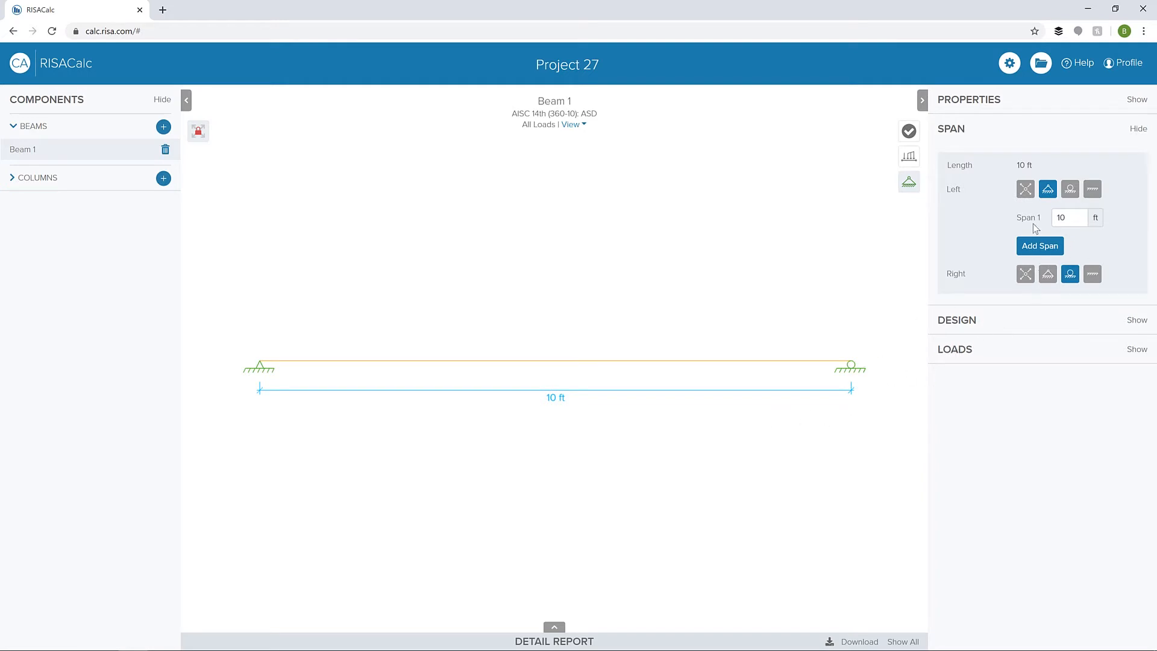
pyautogui.click(1094, 275)
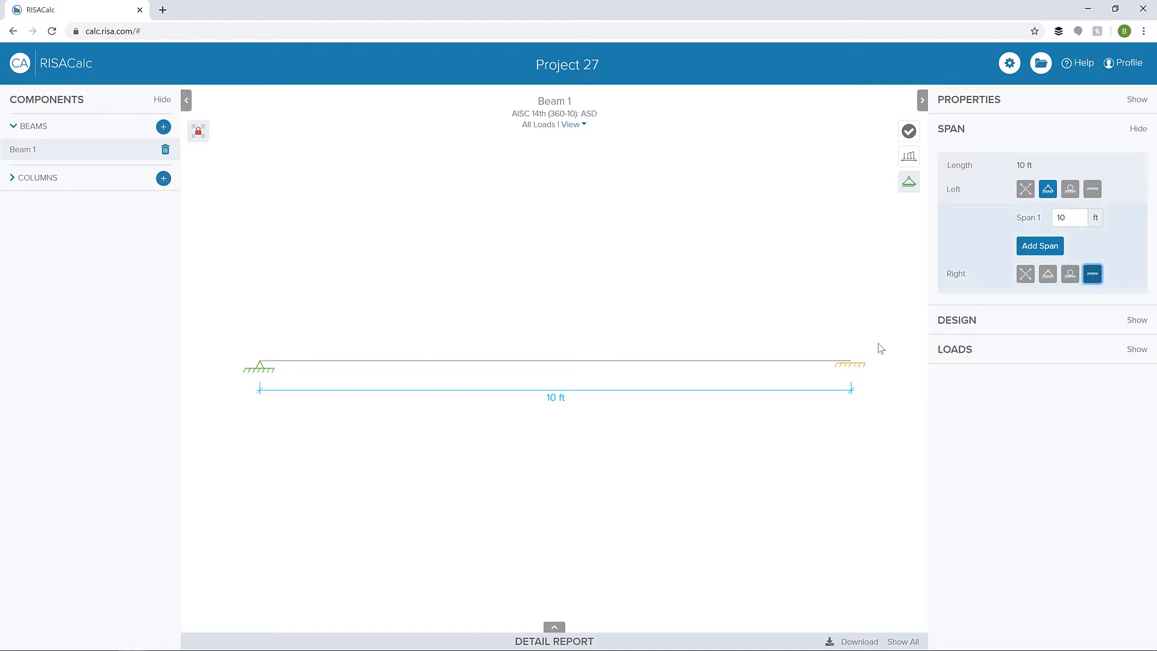
pyautogui.click(1004, 326)
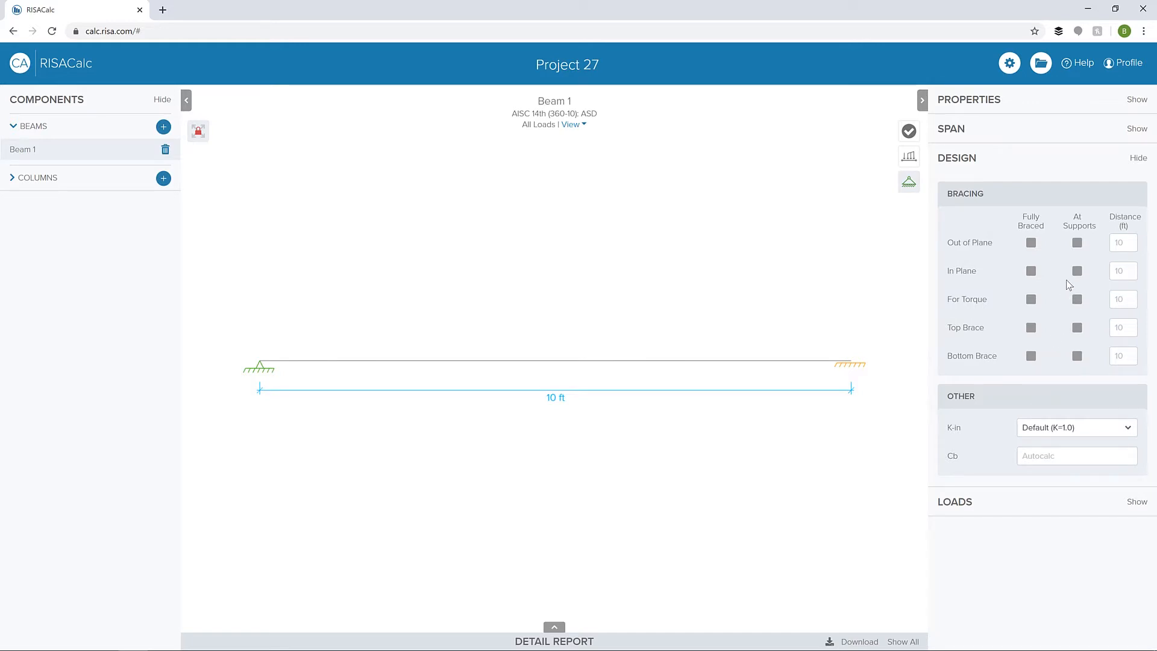
pyautogui.click(1077, 242)
pyautogui.click(1076, 328)
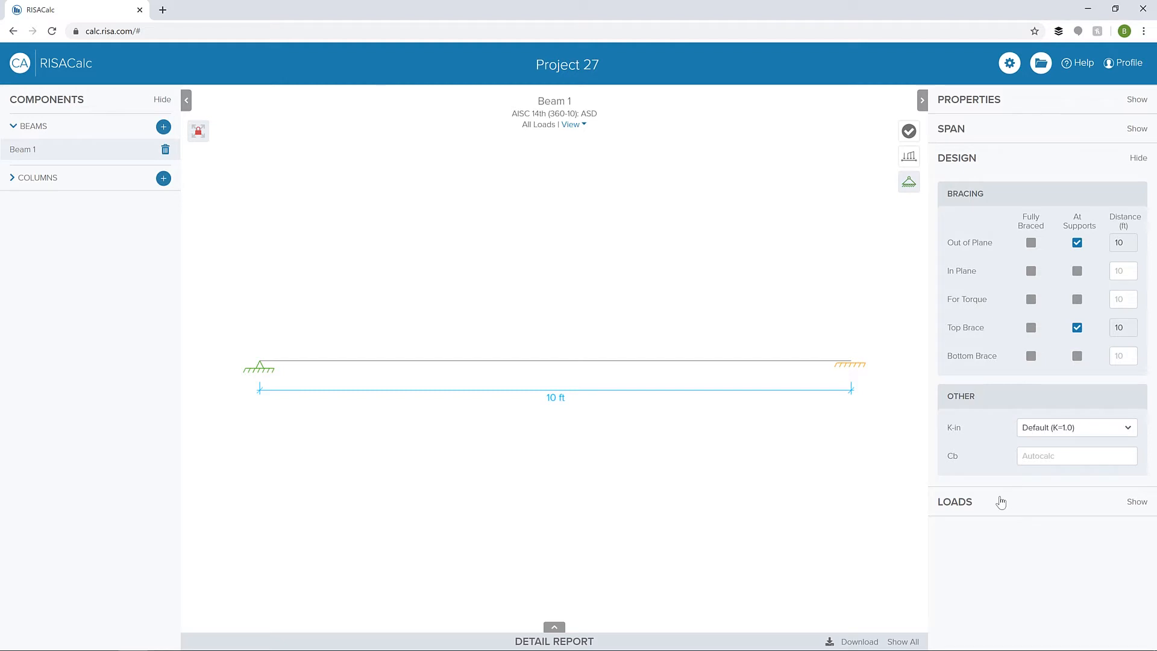
# - Add a downward live point load (LL) at 5 ft along the beam and display the loads in the diagram
pyautogui.click(1001, 502)
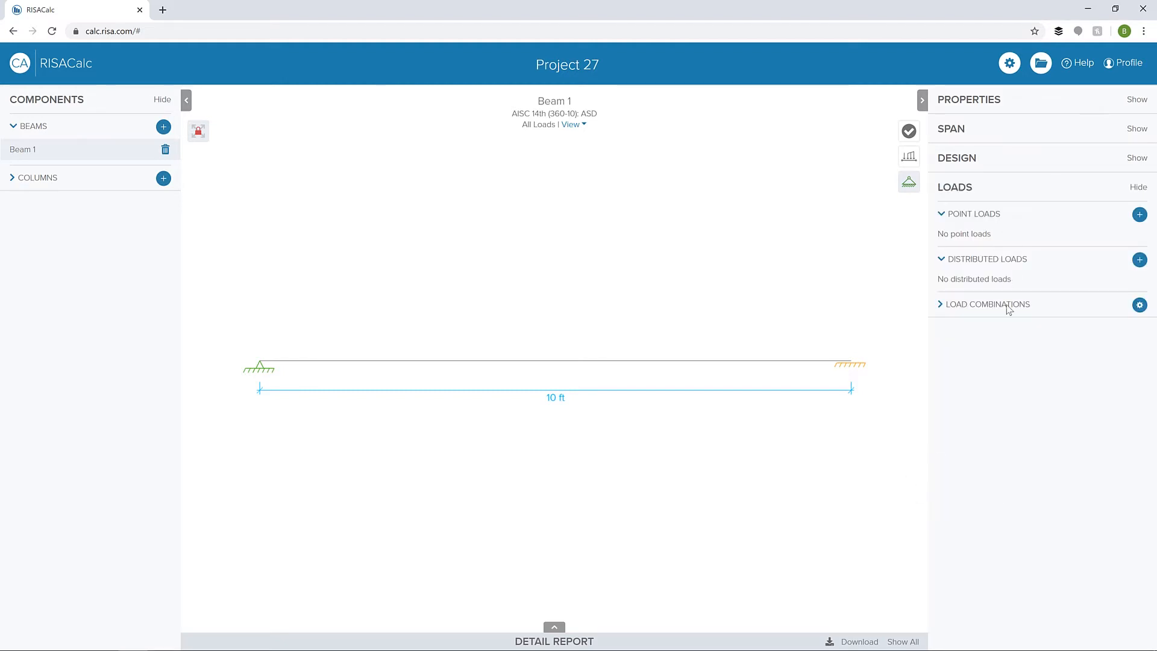
pyautogui.click(1140, 215)
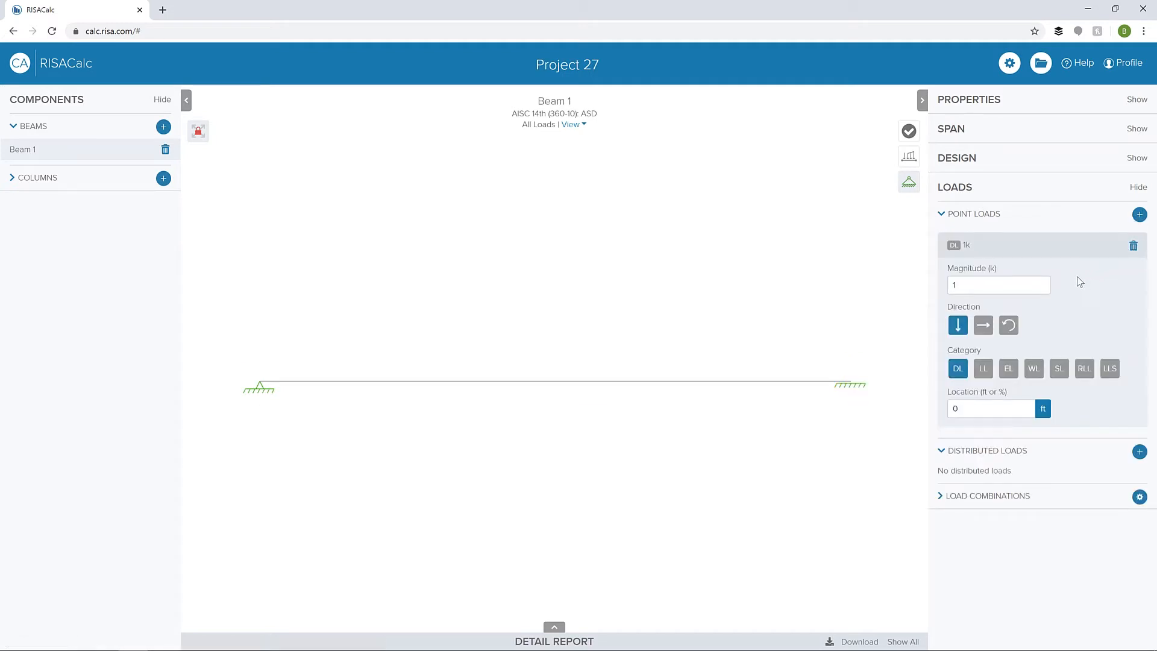
pyautogui.click(983, 370)
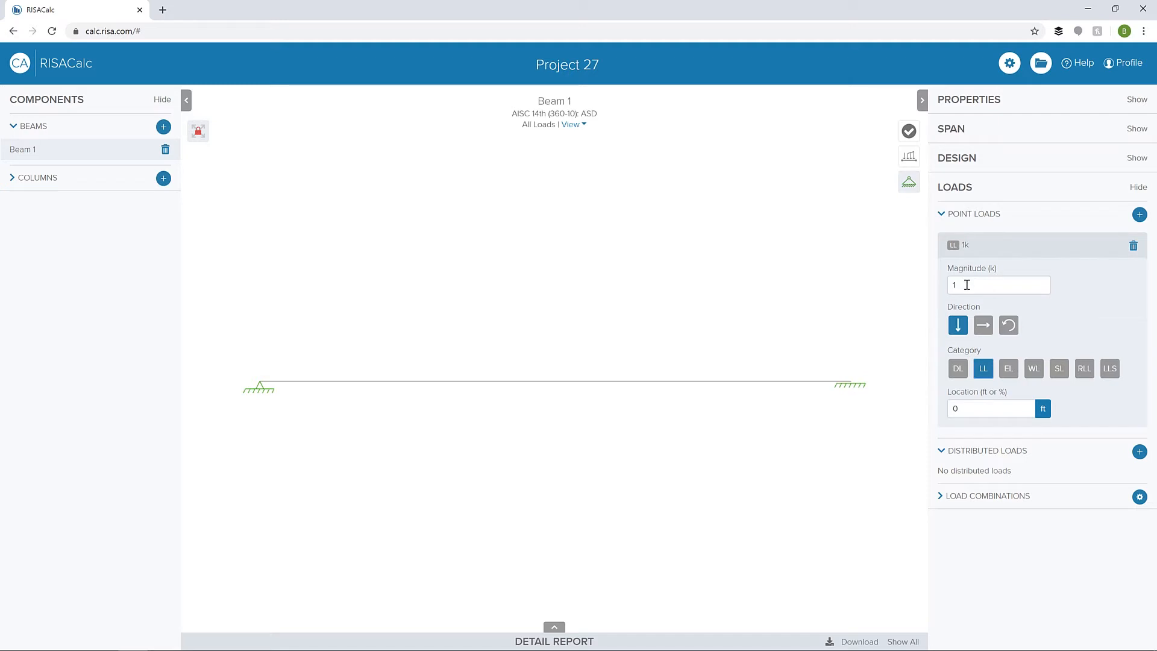
pyautogui.click(994, 411)
pyautogui.write('5')
pyautogui.press('Tab')
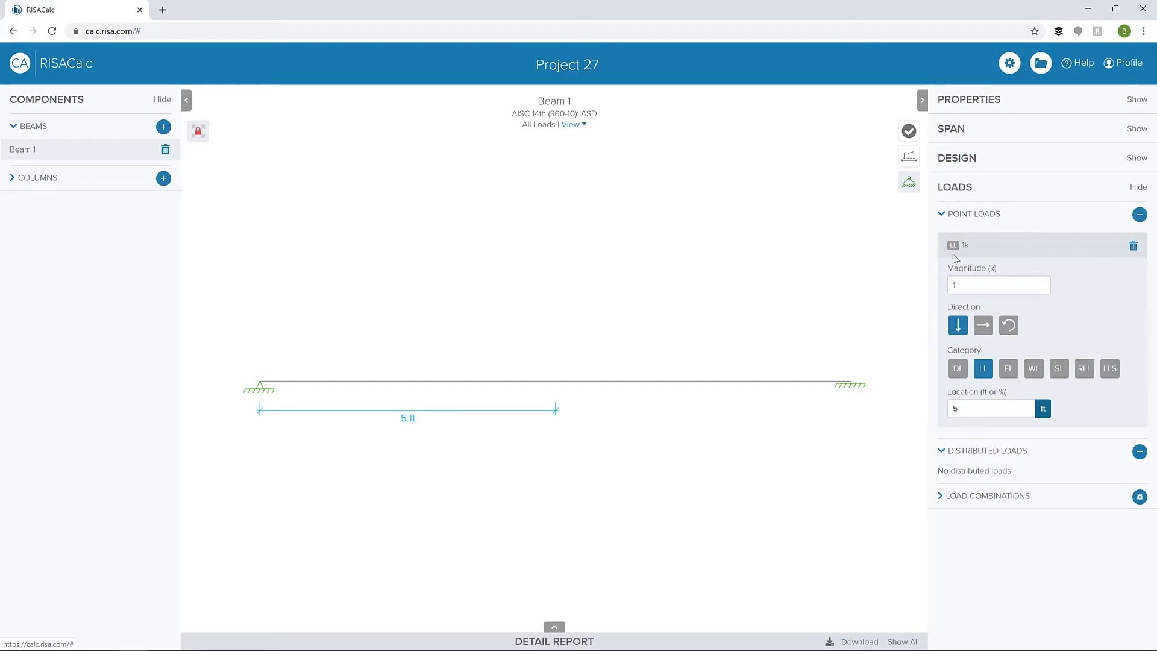
pyautogui.click(909, 157)
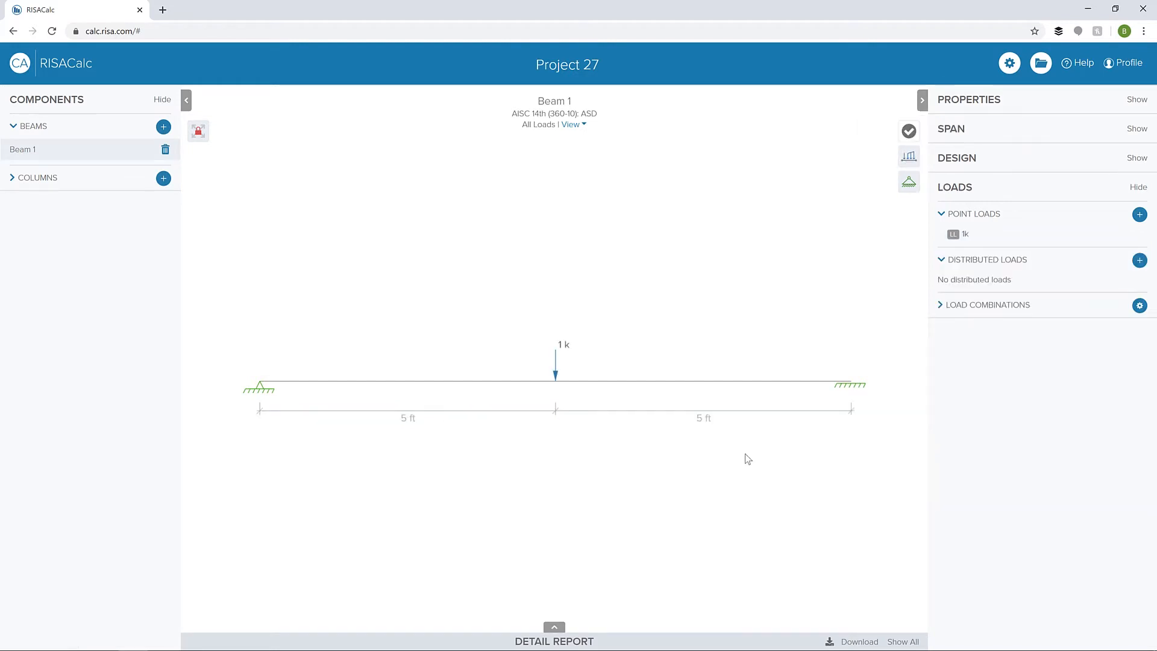
# - Set the magnitude of the midspan point load to 1.5 k
pyautogui.click(556, 365)
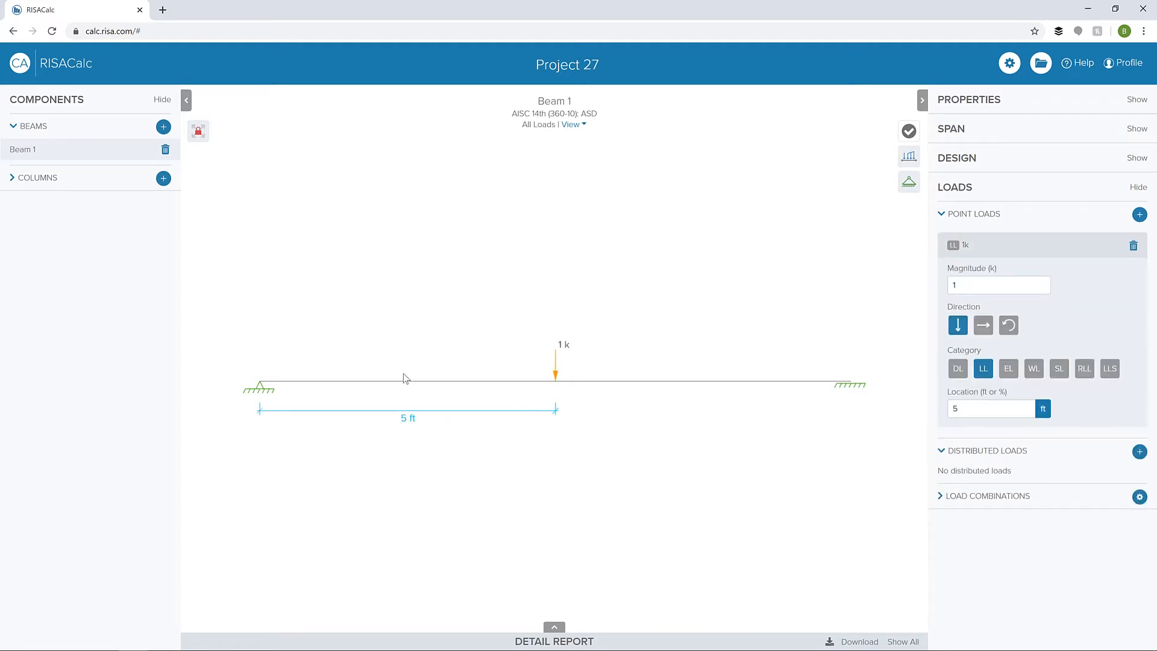
pyautogui.doubleClick(971, 285)
pyautogui.write('1.5')
pyautogui.click(910, 299)
# - Add a full-length dead distributed load located in feet, varying from 0.35 klf at the left end to 0.6 klf at the right
pyautogui.click(1140, 453)
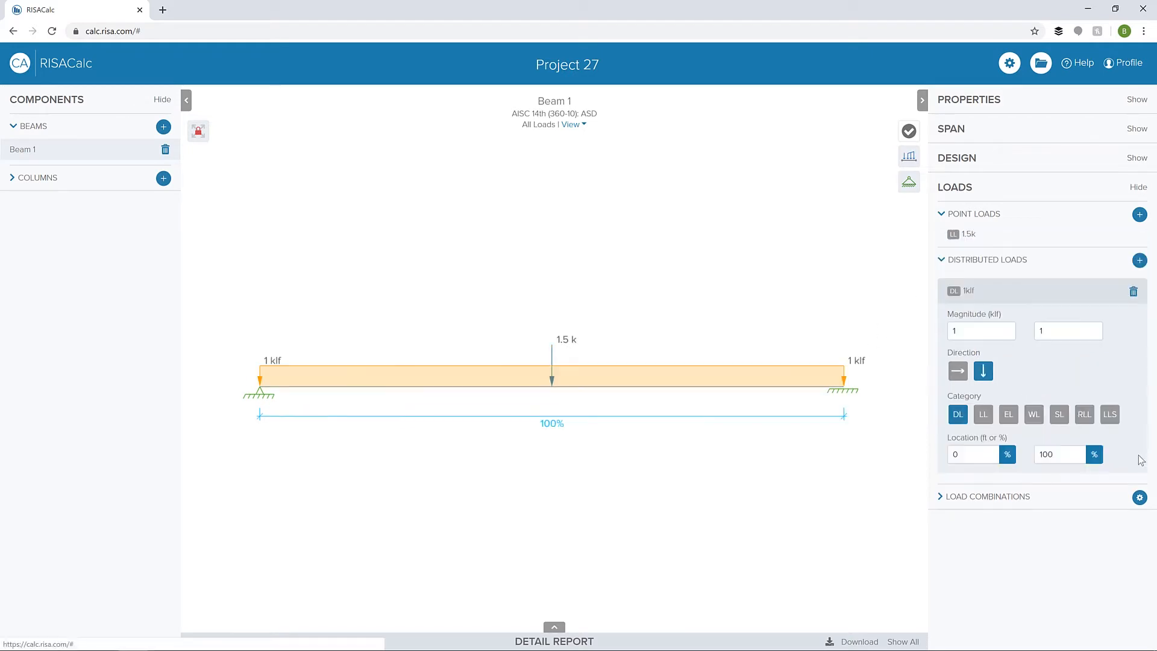
pyautogui.click(1007, 454)
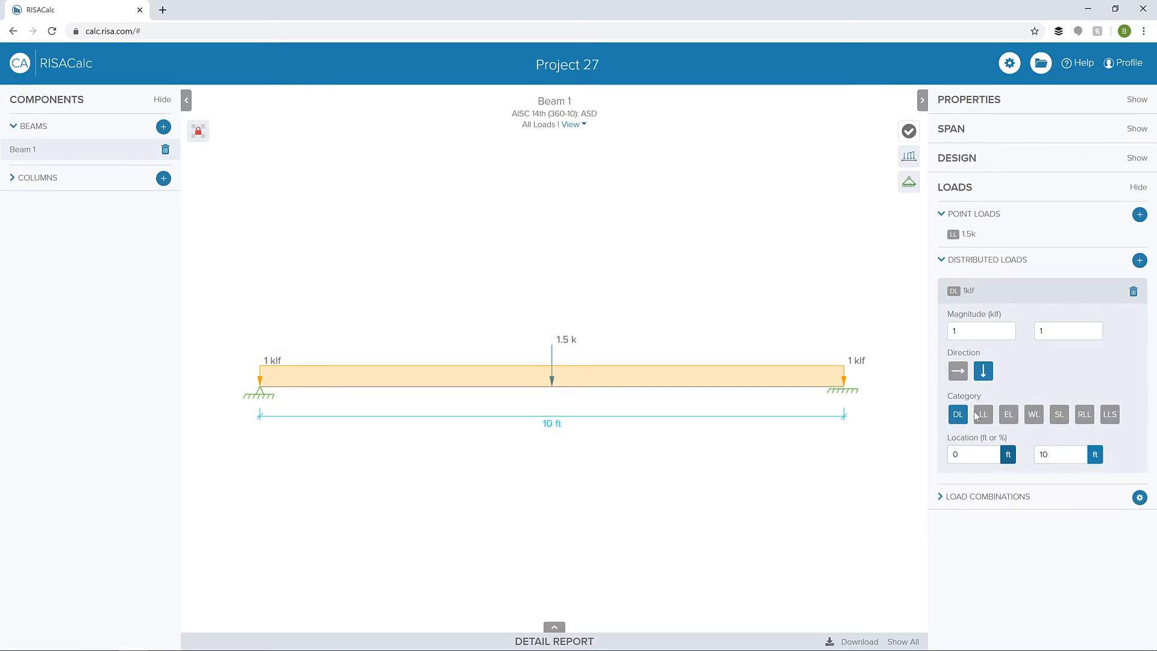
pyautogui.click(985, 328)
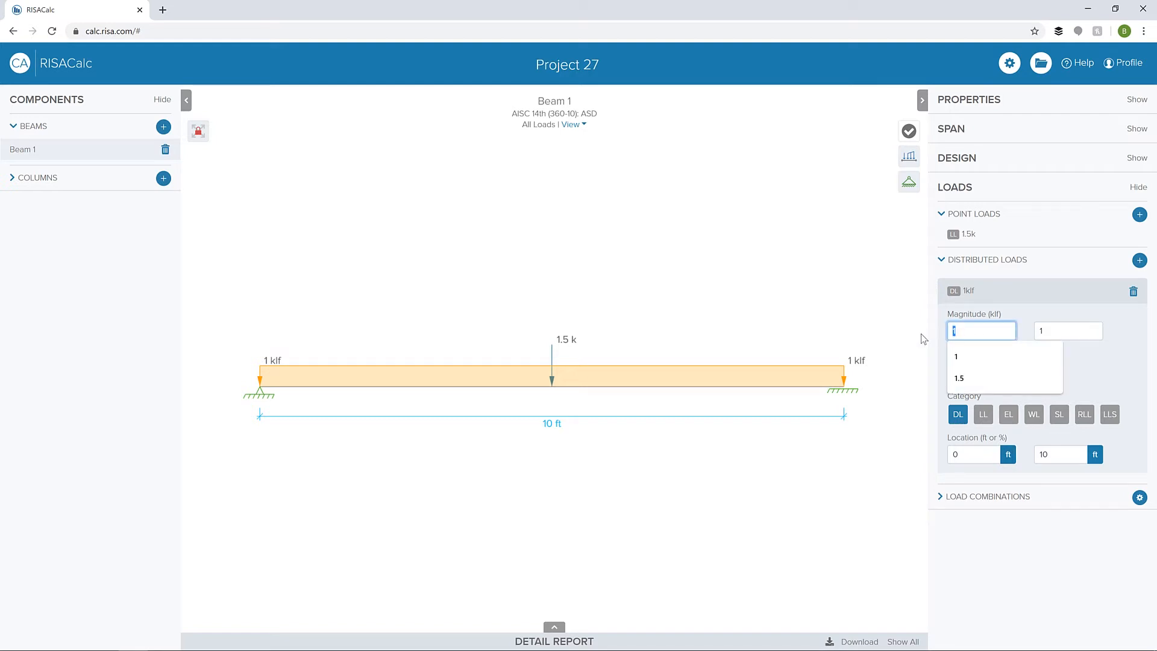
pyautogui.write('0.35')
pyautogui.press('Tab')
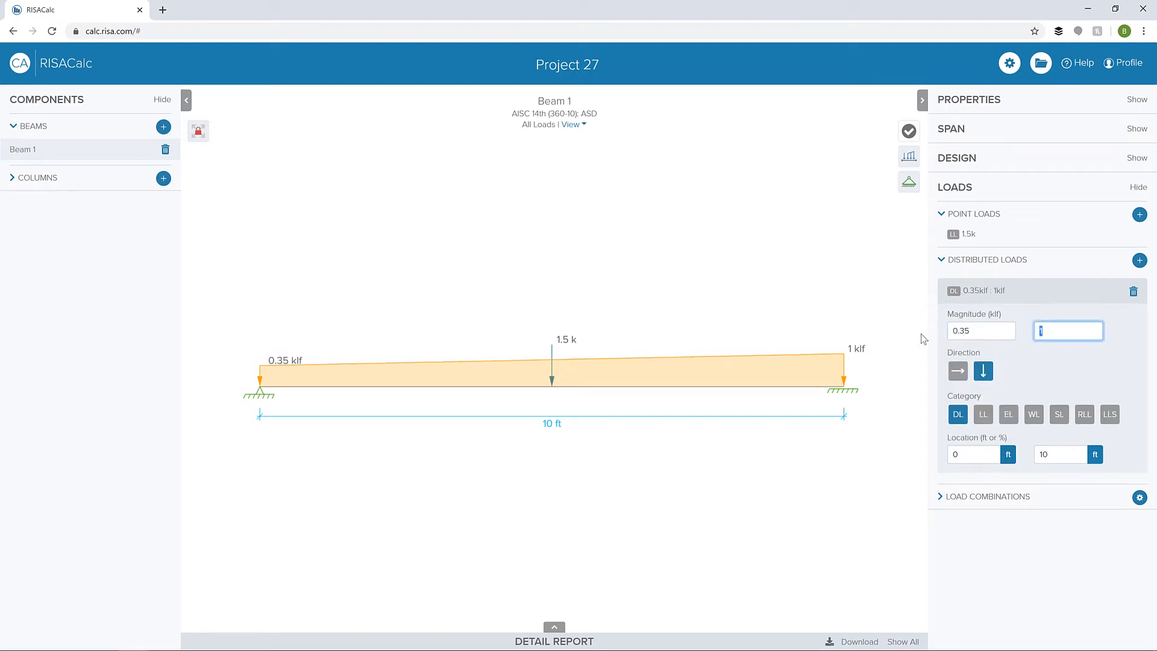
pyautogui.write('.60')
pyautogui.press('Tab')
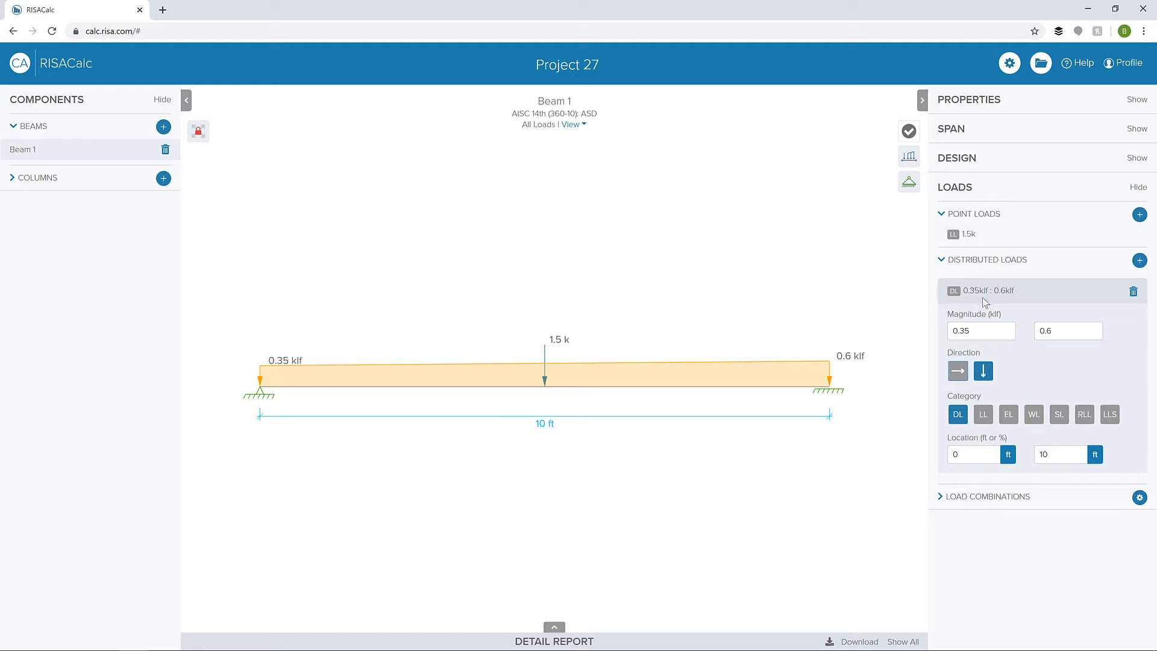
# - List the load combinations, turn on the beam's code check results, and collapse the detail report to enlarge the diagram
pyautogui.click(996, 498)
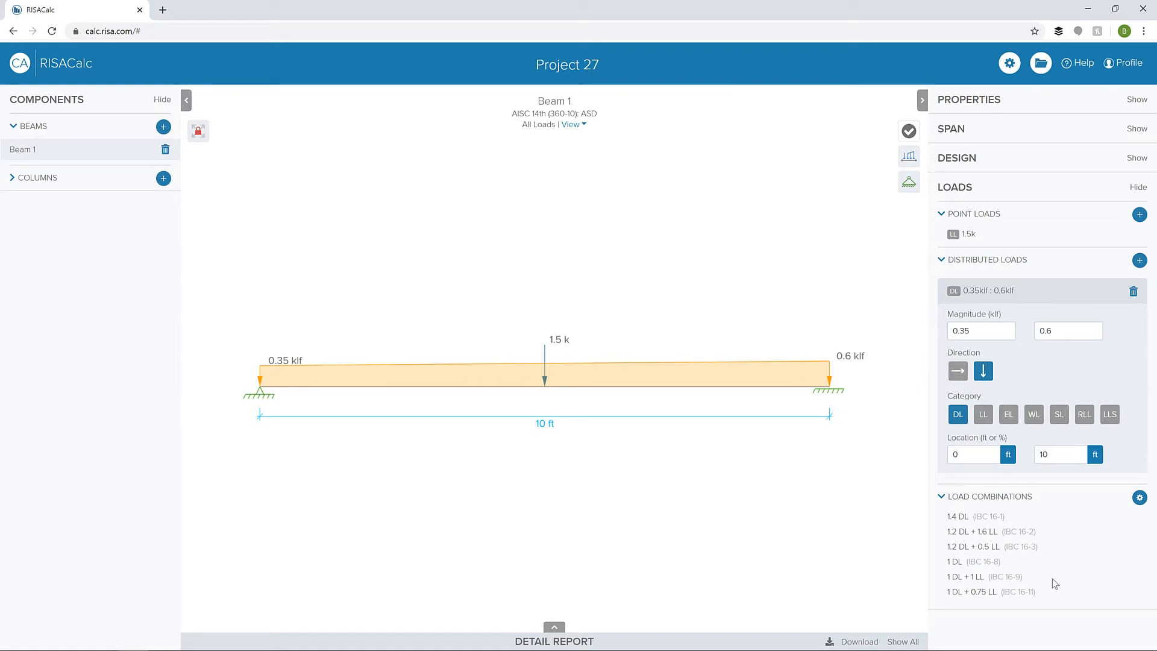
pyautogui.click(909, 131)
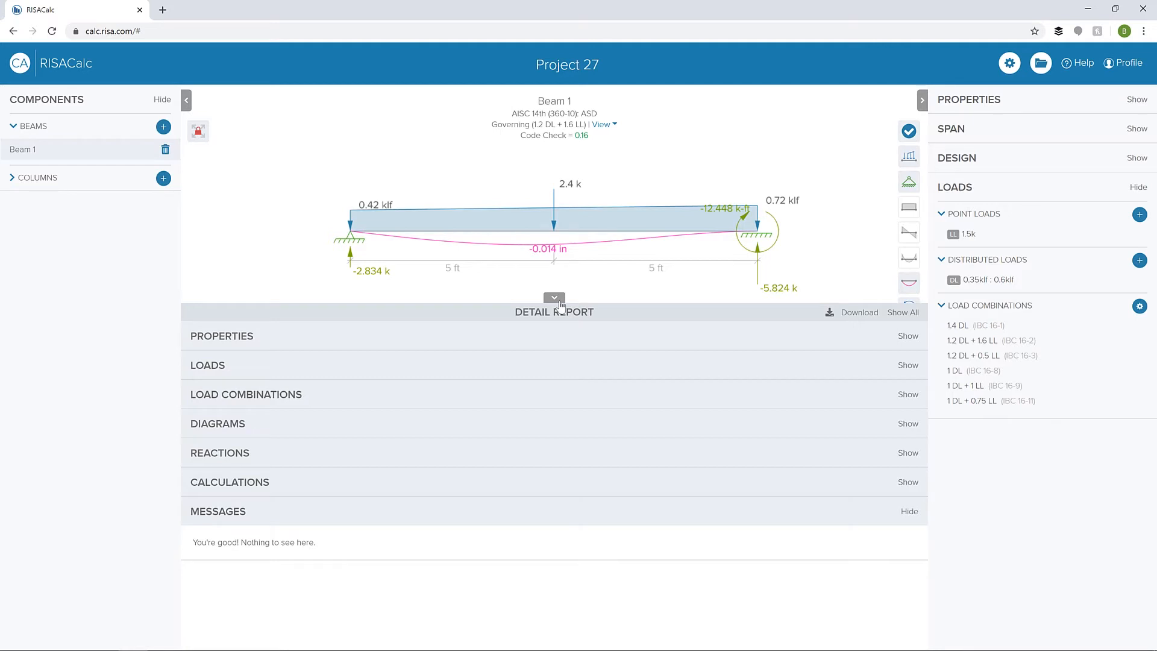
pyautogui.click(558, 300)
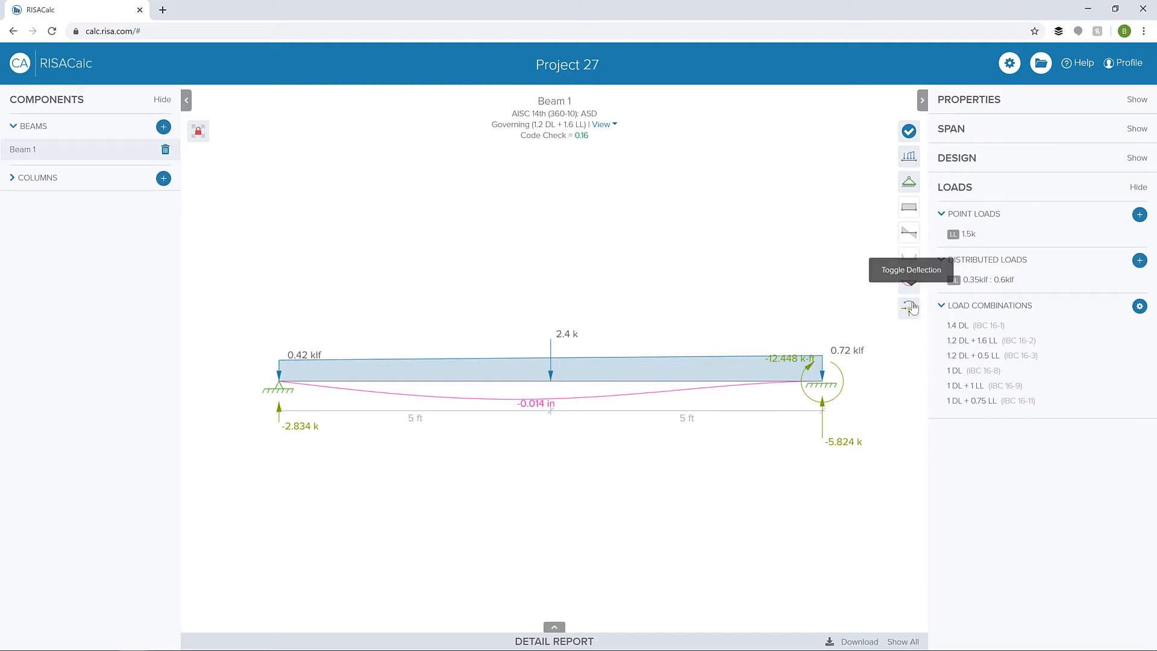
# - Hide the reactions and deflection on the beam diagram, and view the moment diagram followed by the shear diagram
pyautogui.click(912, 309)
pyautogui.click(913, 288)
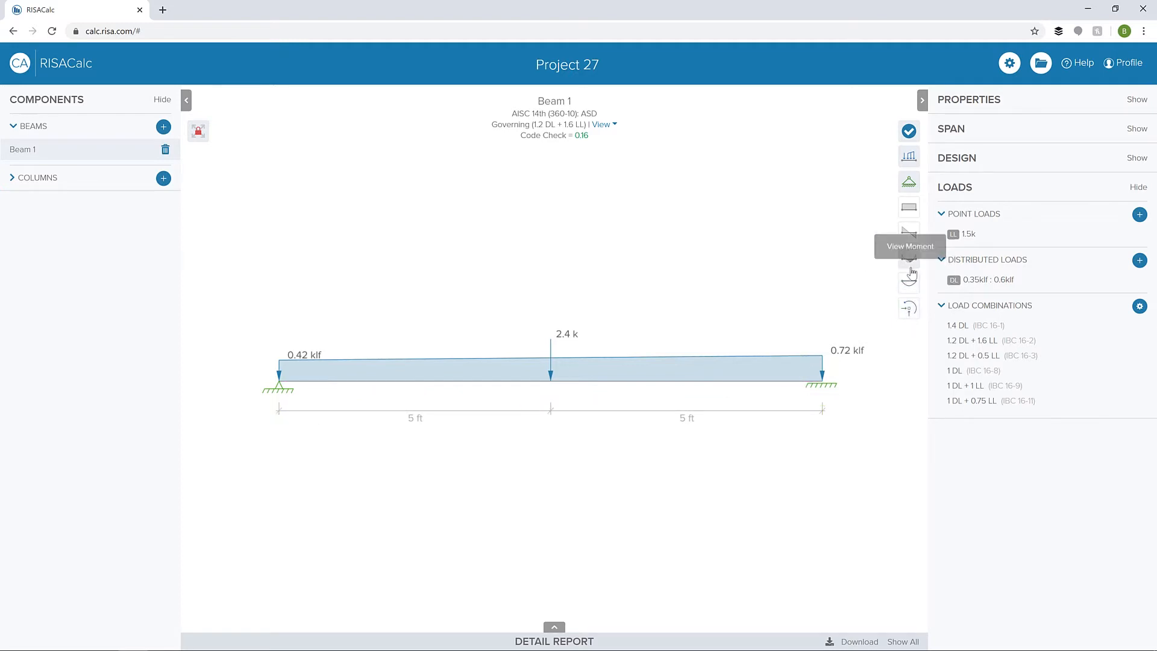
pyautogui.click(911, 259)
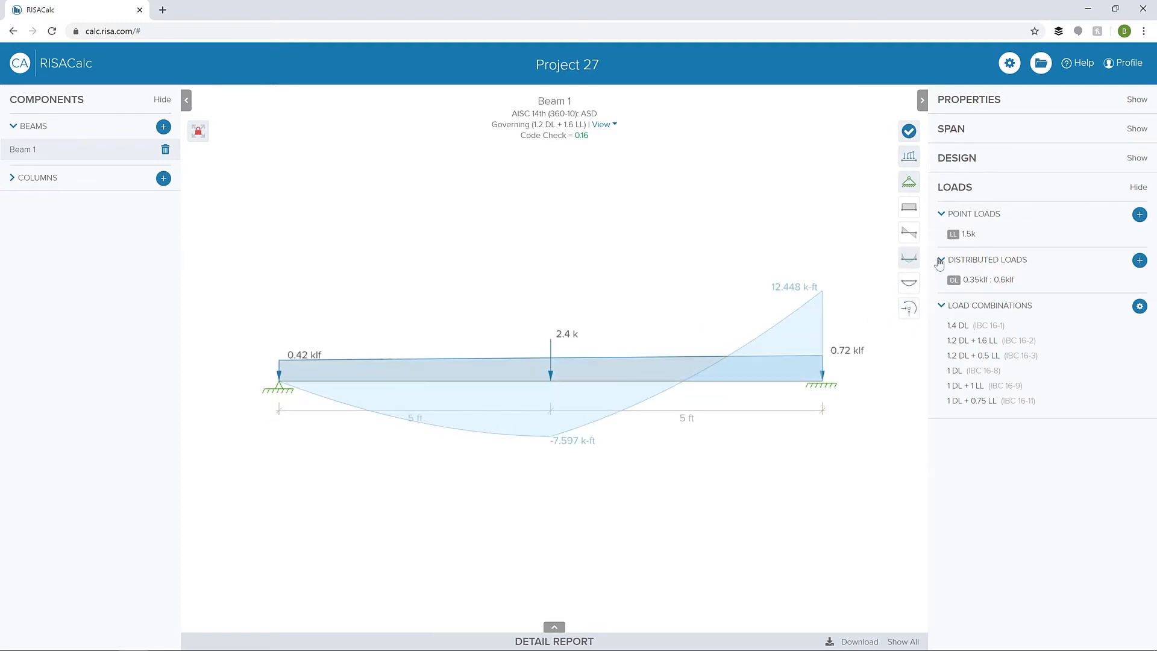
pyautogui.click(909, 232)
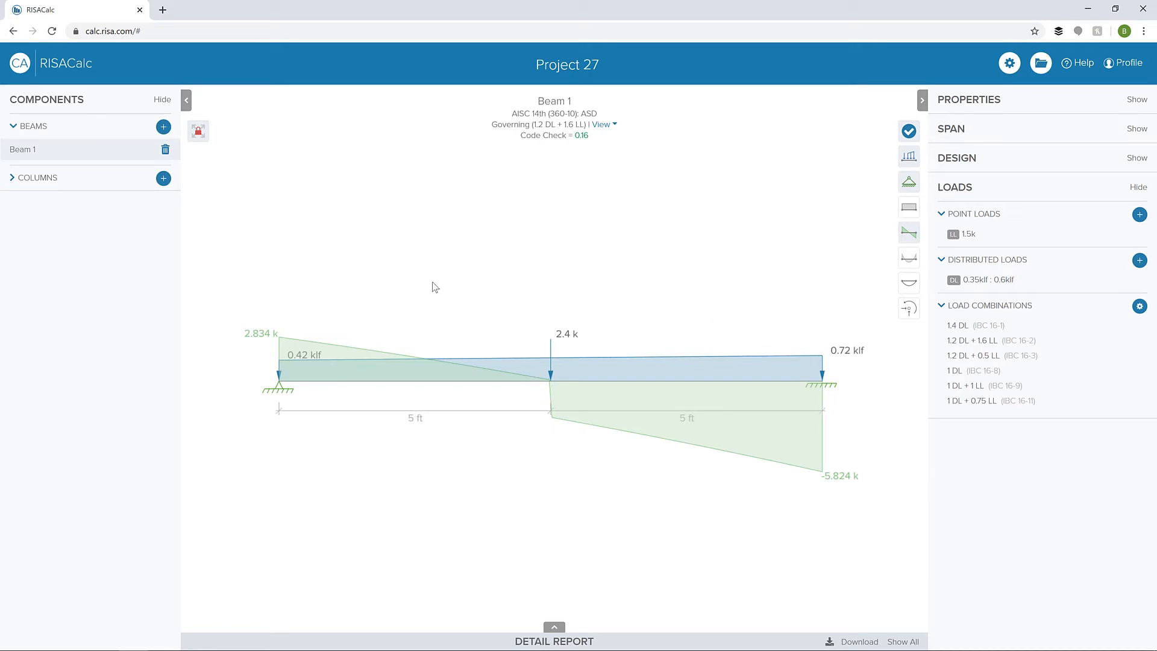
# - Reopen the beam's detail report and review its properties and load combinations sections
pyautogui.click(567, 634)
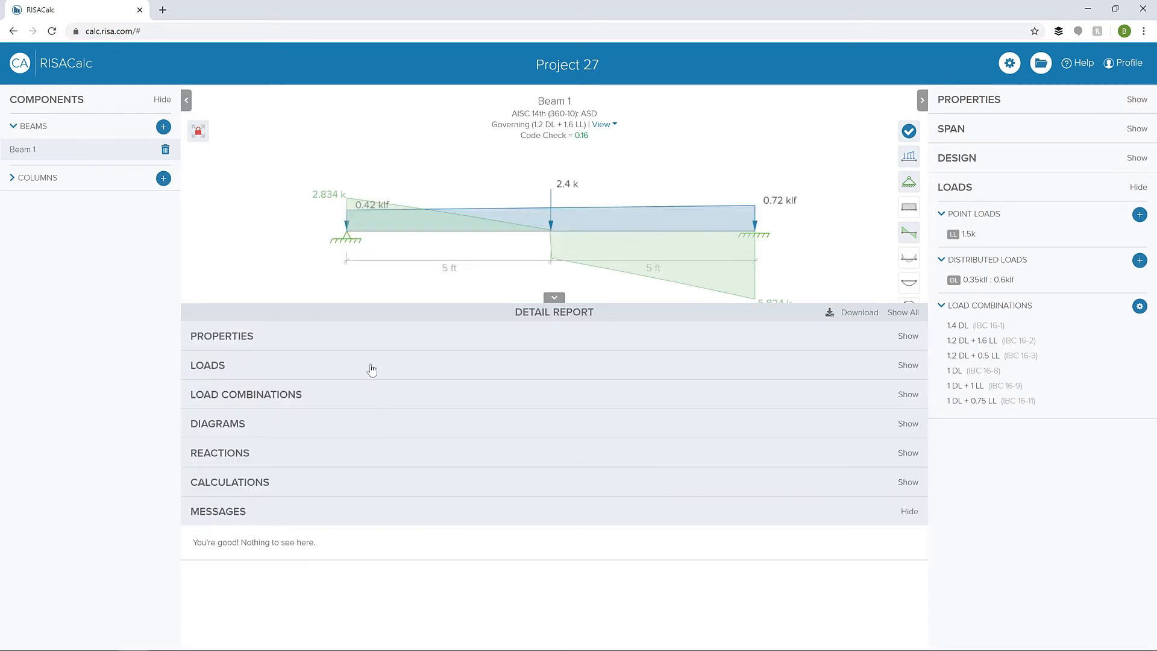
pyautogui.click(391, 336)
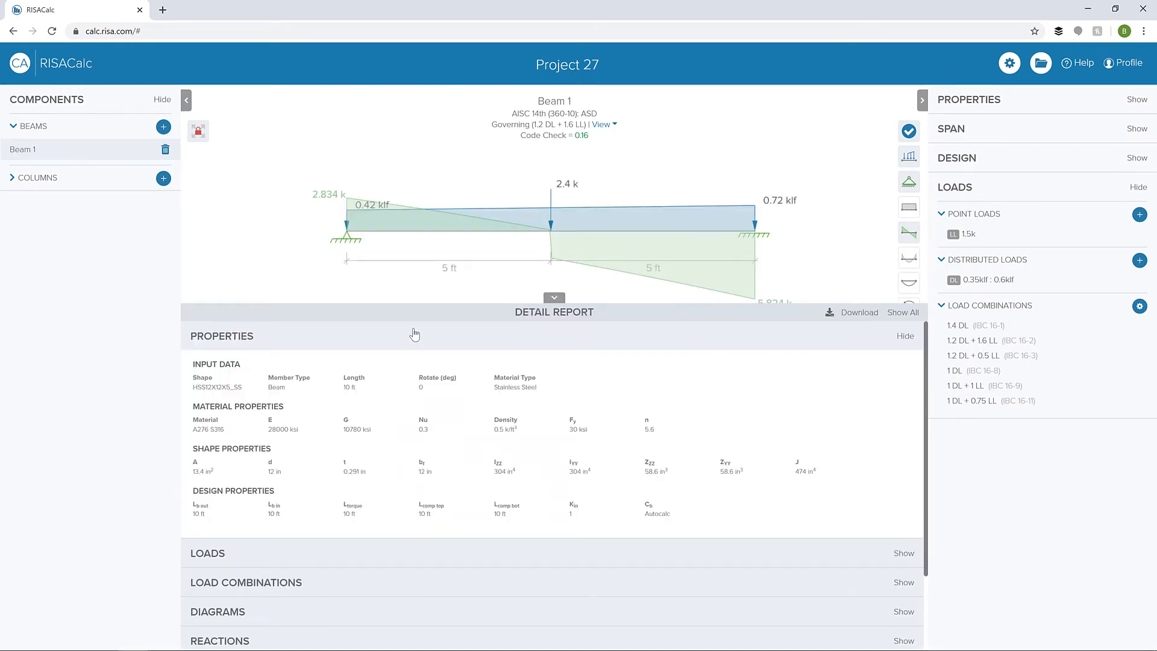
pyautogui.click(414, 336)
pyautogui.click(380, 394)
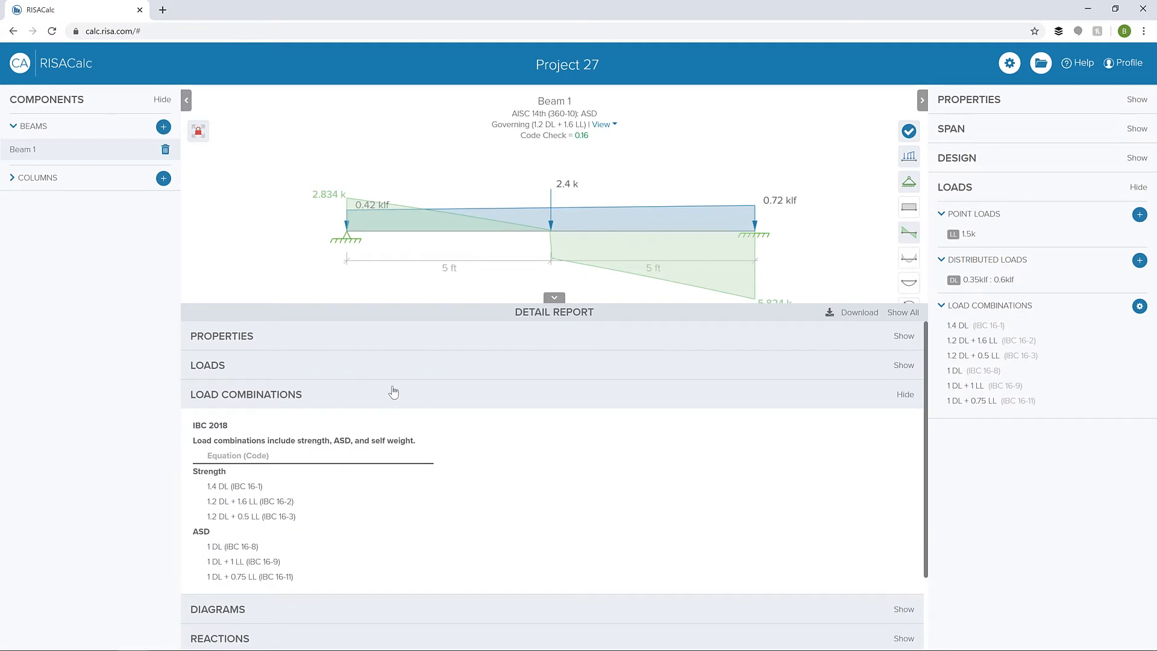
pyautogui.click(390, 397)
# - Examine the code check calculations in the detail report, including the expanded flexural analysis, and collapse the report
pyautogui.click(418, 485)
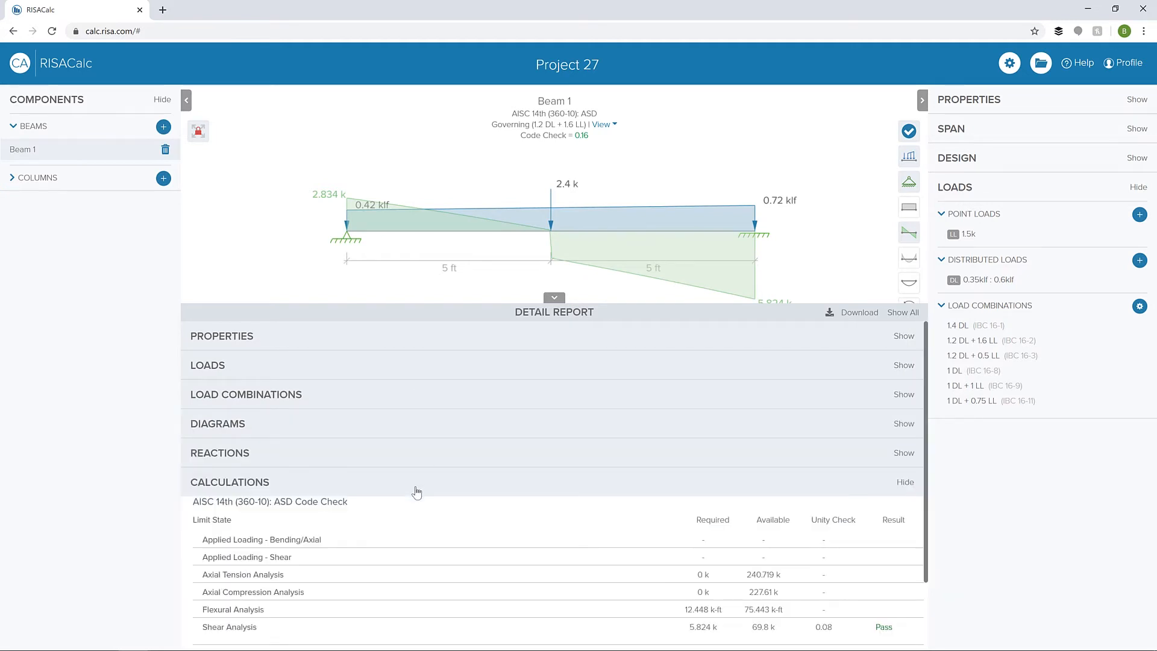
pyautogui.scroll(-2, 416, 491)
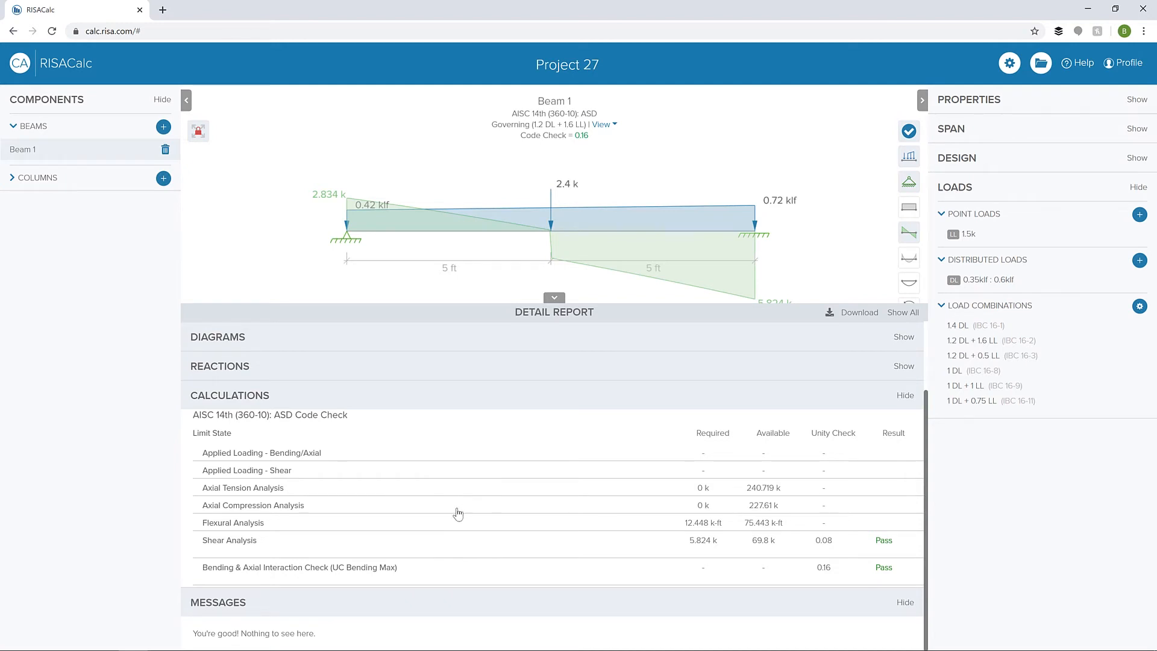
pyautogui.click(437, 524)
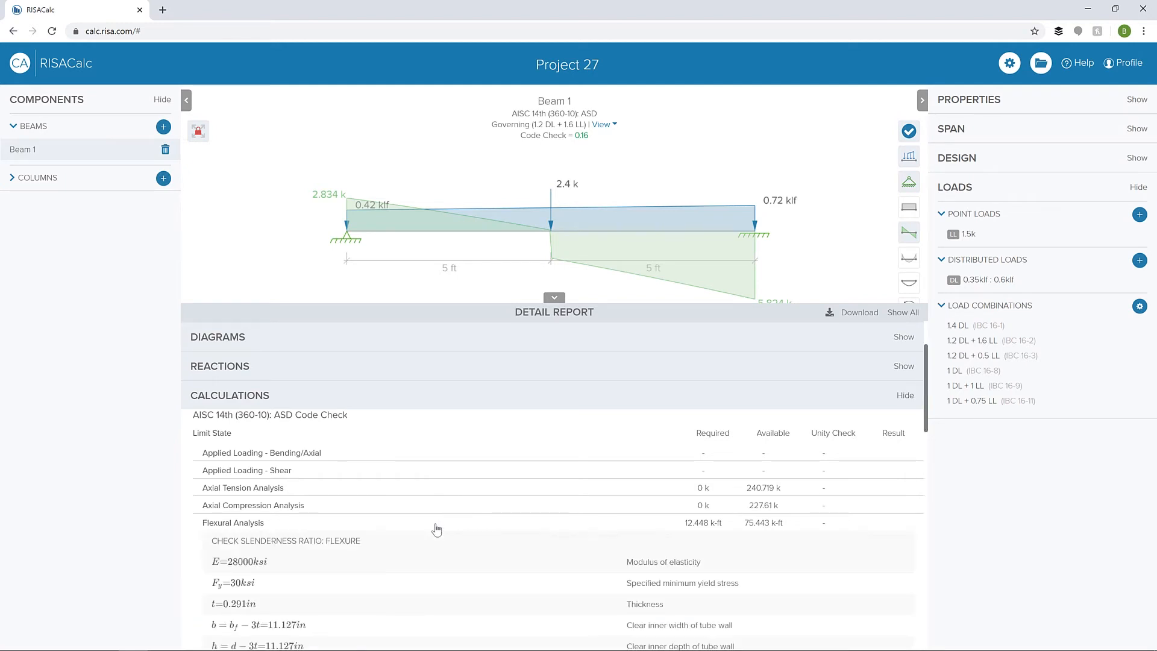
pyautogui.scroll(-3, 437, 530)
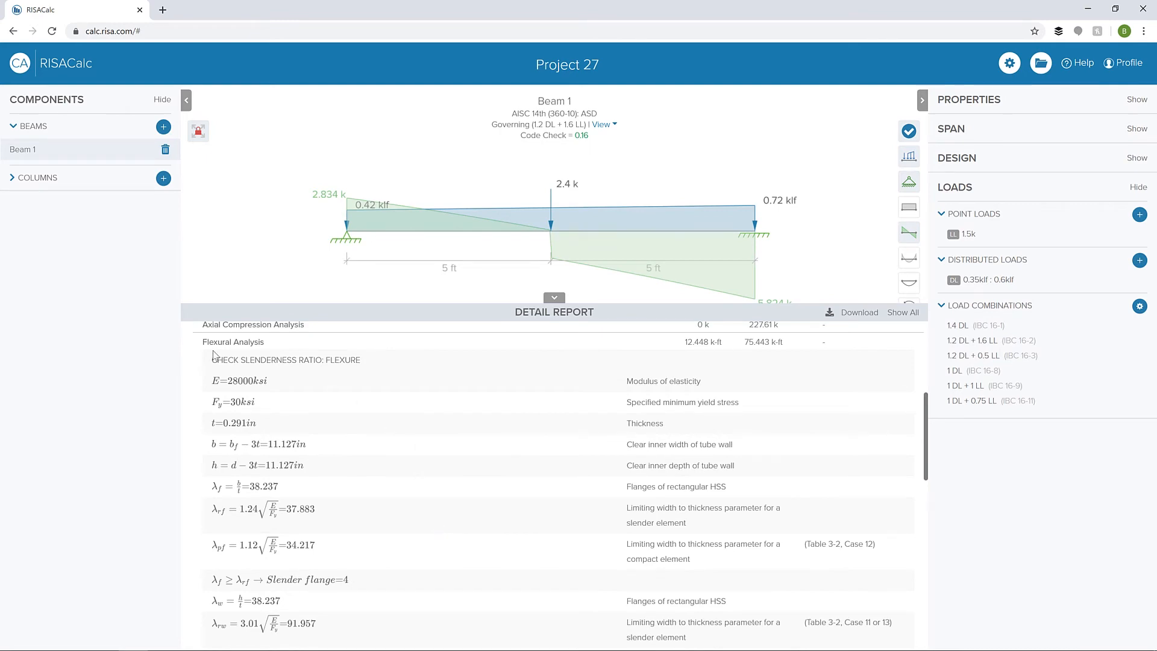
pyautogui.scroll(-6, 504, 457)
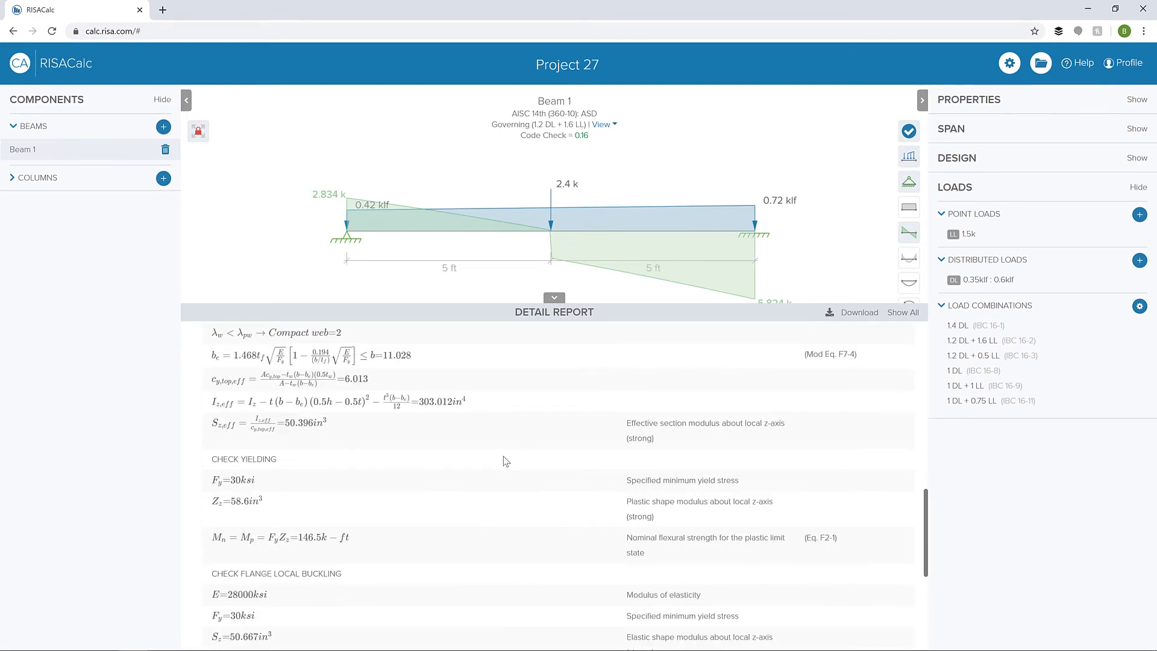
pyautogui.scroll(-2, 283, 473)
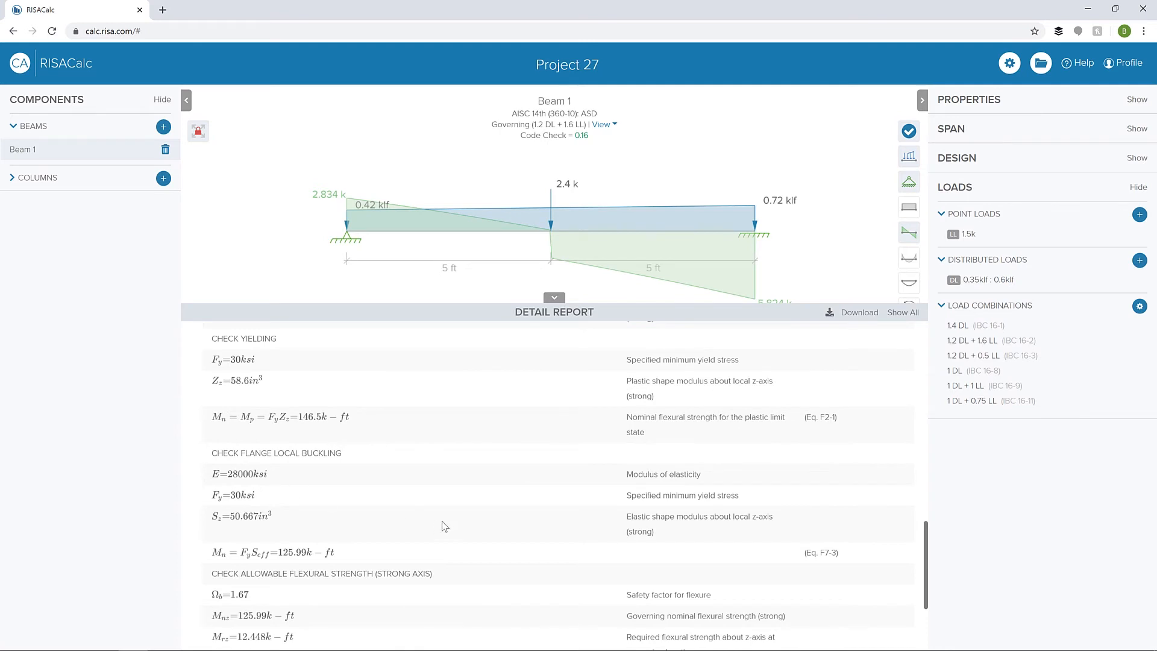
pyautogui.scroll(-1, 445, 526)
pyautogui.scroll(-2, 444, 526)
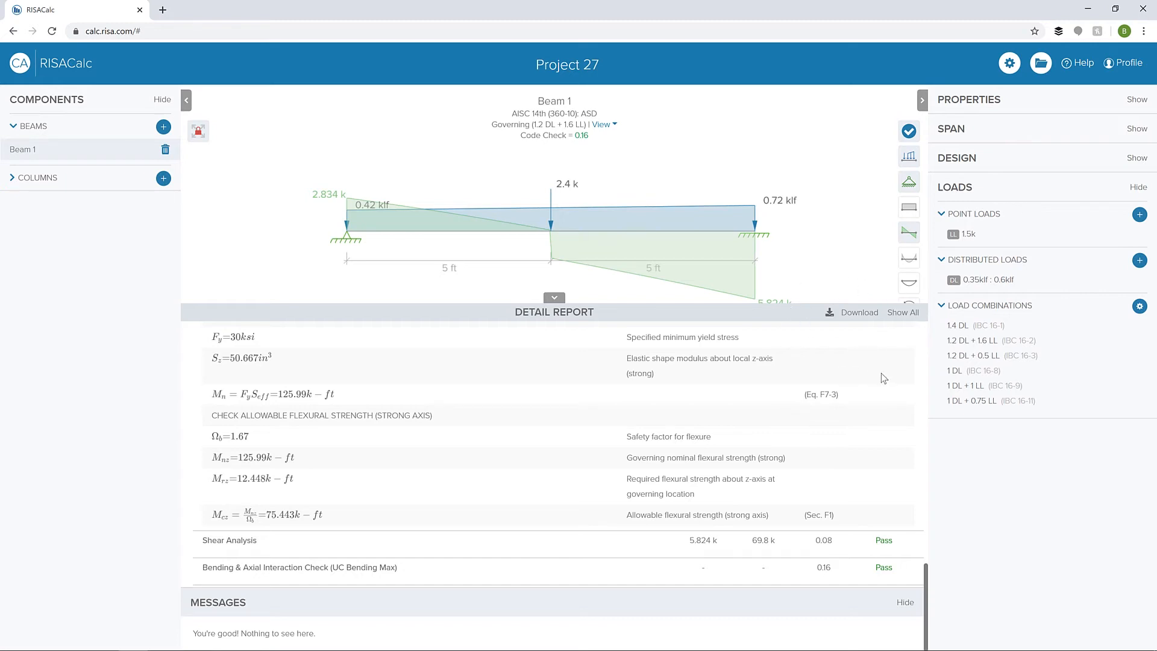
pyautogui.click(554, 298)
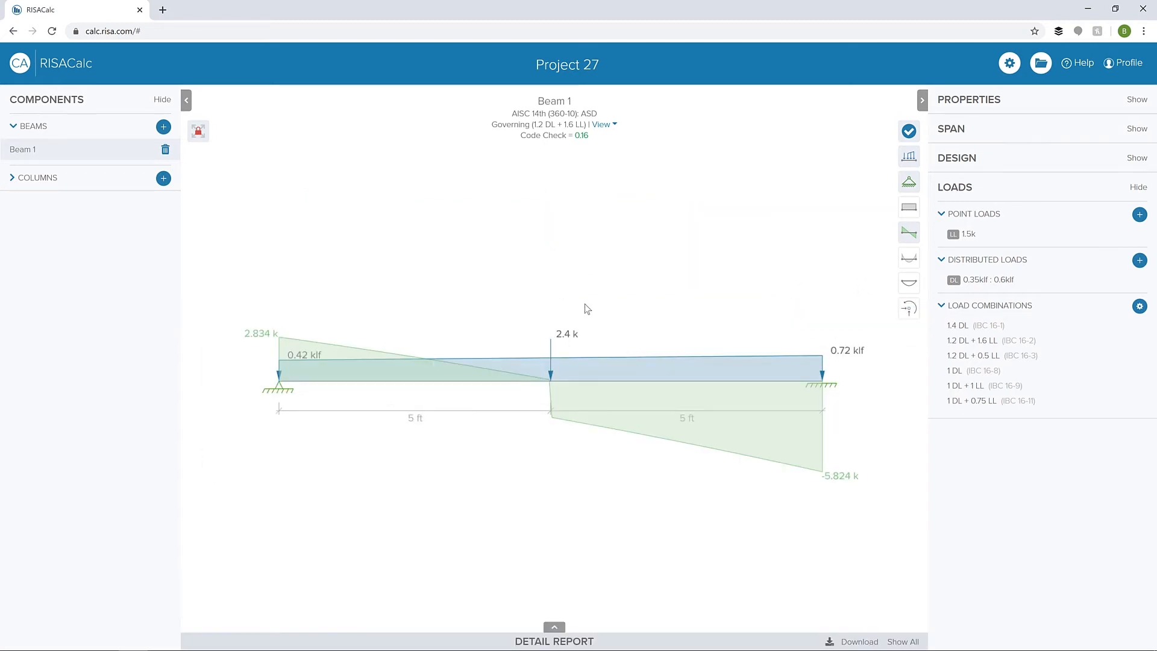
# - Add a new column to the project and set its material to Stainless Steel
pyautogui.click(163, 178)
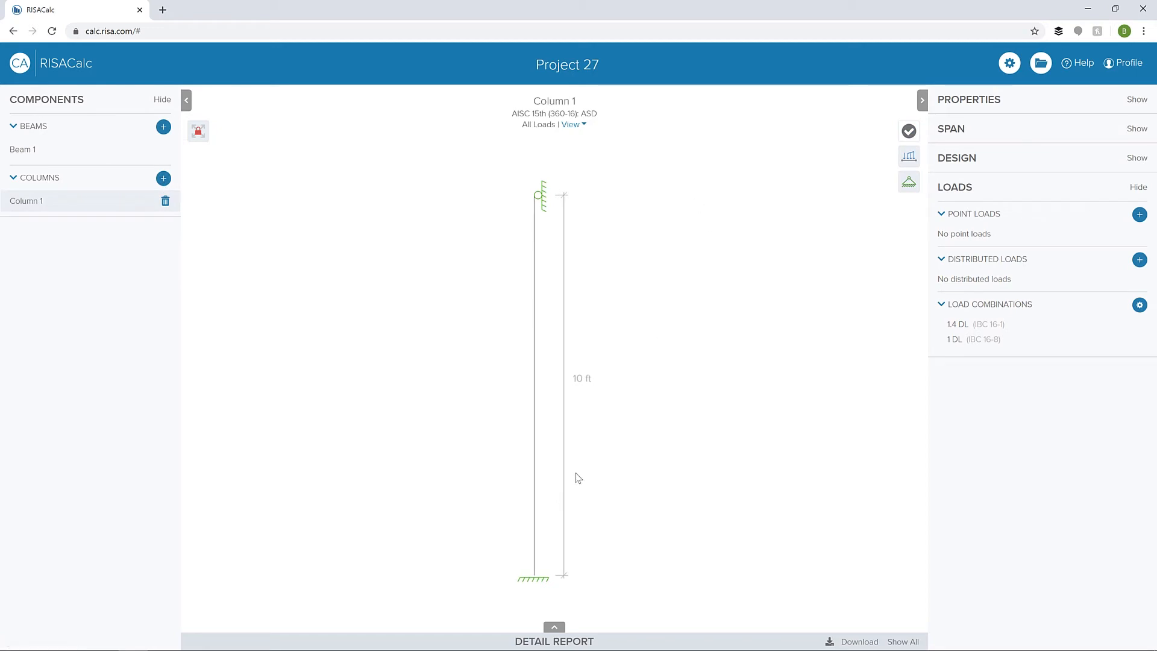
pyautogui.click(1037, 101)
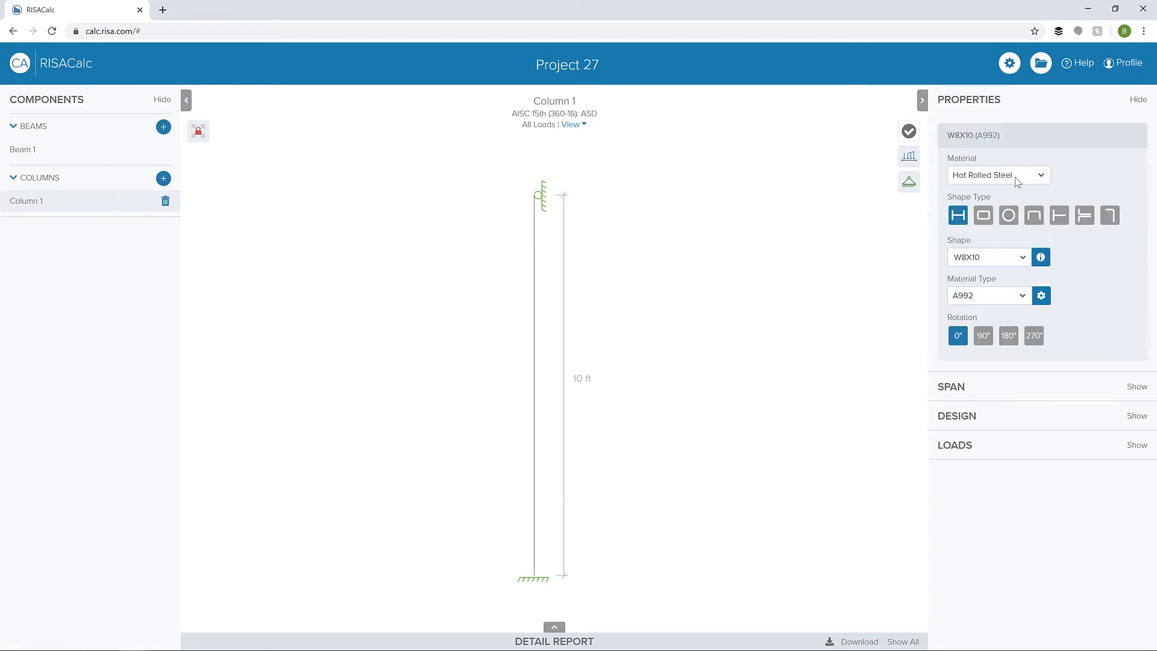
pyautogui.click(1017, 175)
pyautogui.click(1012, 240)
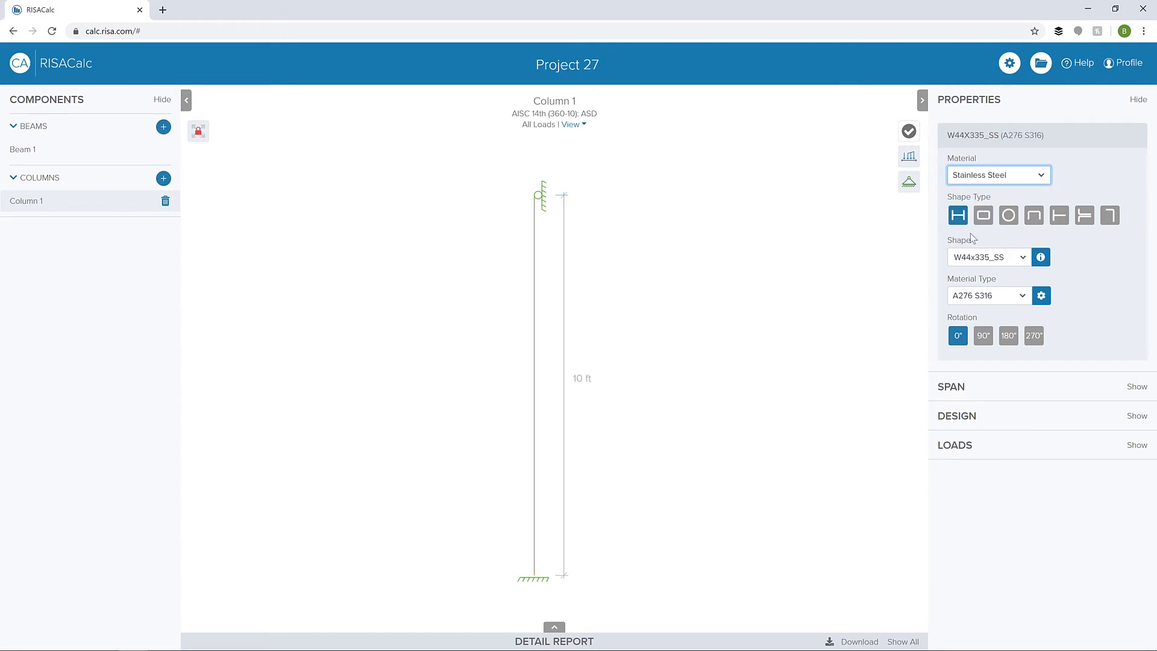
# - Assign the W14x74_SS shape to the column and rotate the section 90°
pyautogui.click(994, 258)
pyautogui.moveTo(1050, 276); pyautogui.dragTo(1035, 371)
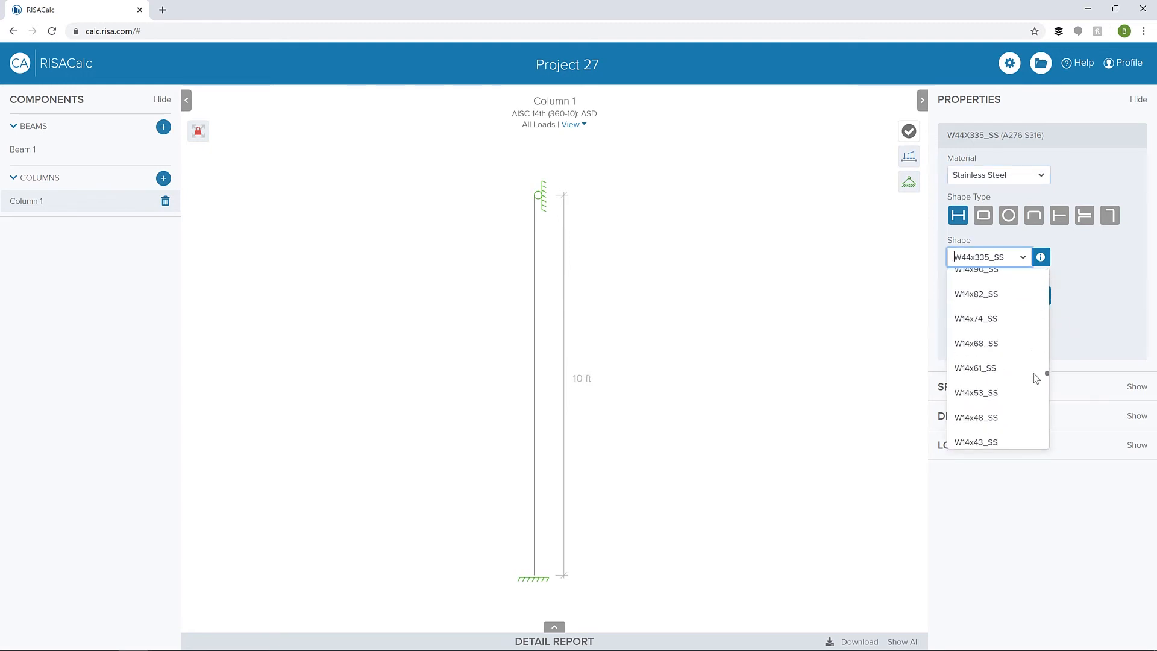
pyautogui.click(994, 320)
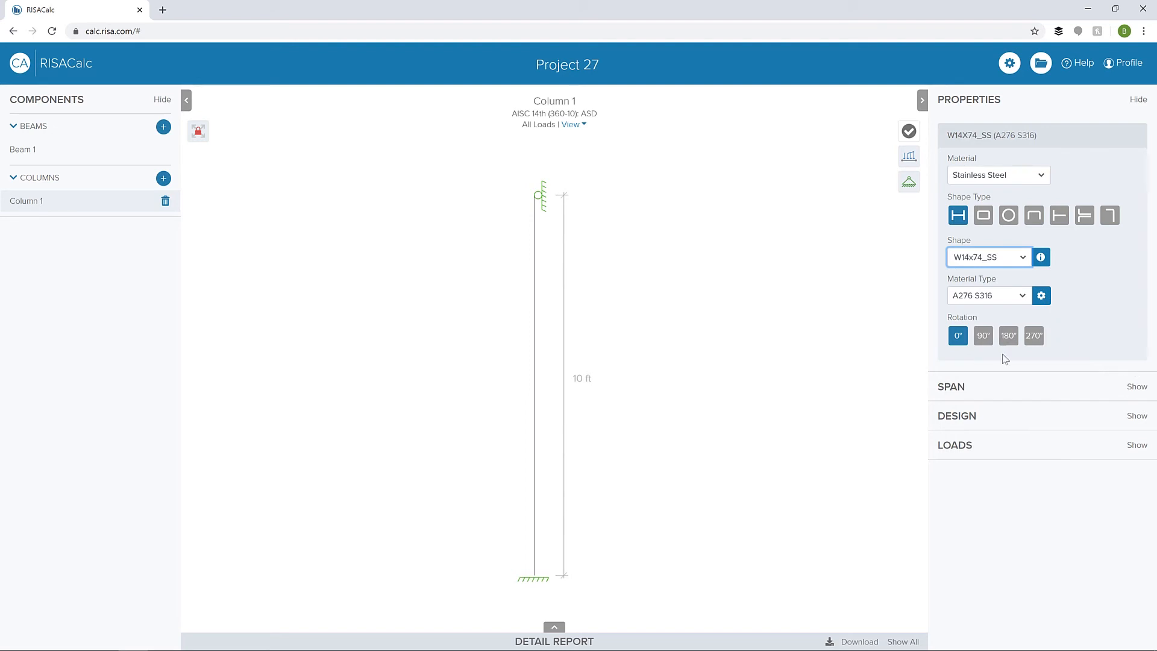
pyautogui.click(983, 340)
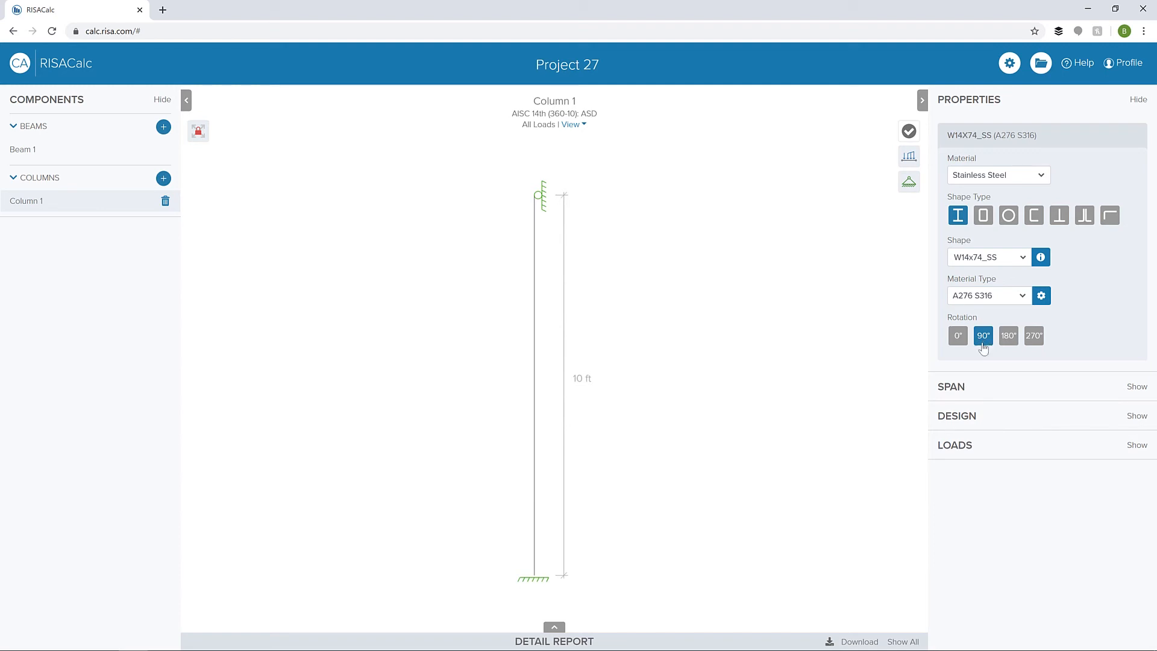
# - Make the column's top end free and set its out-of-plane bracing to at supports
pyautogui.click(983, 399)
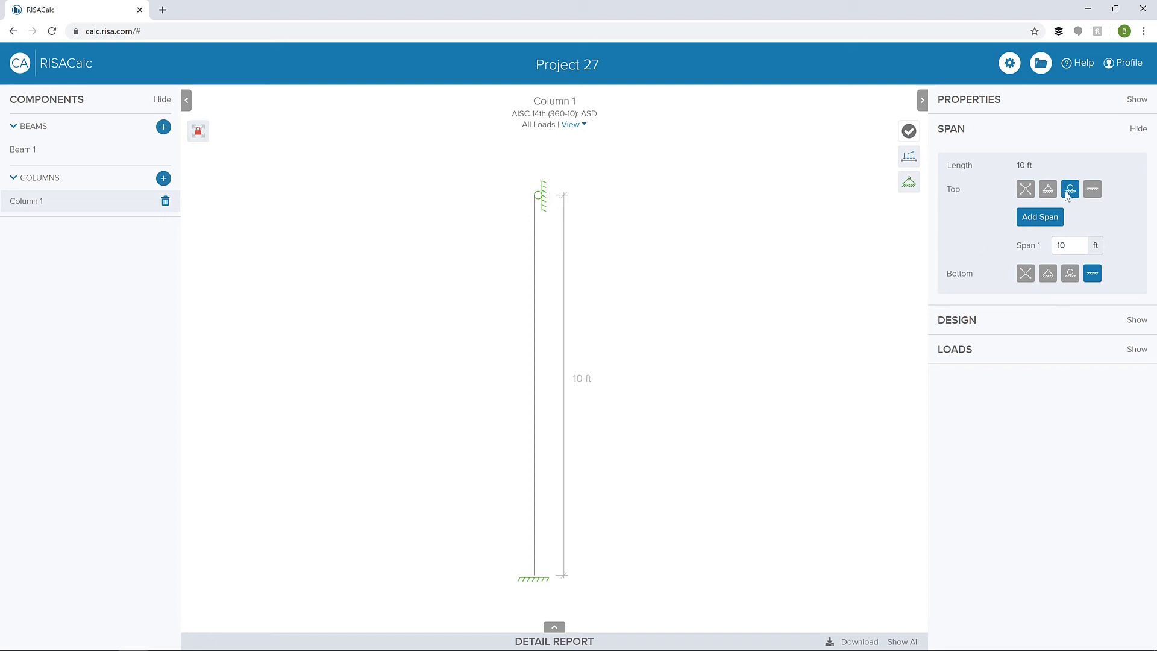
pyautogui.click(1092, 189)
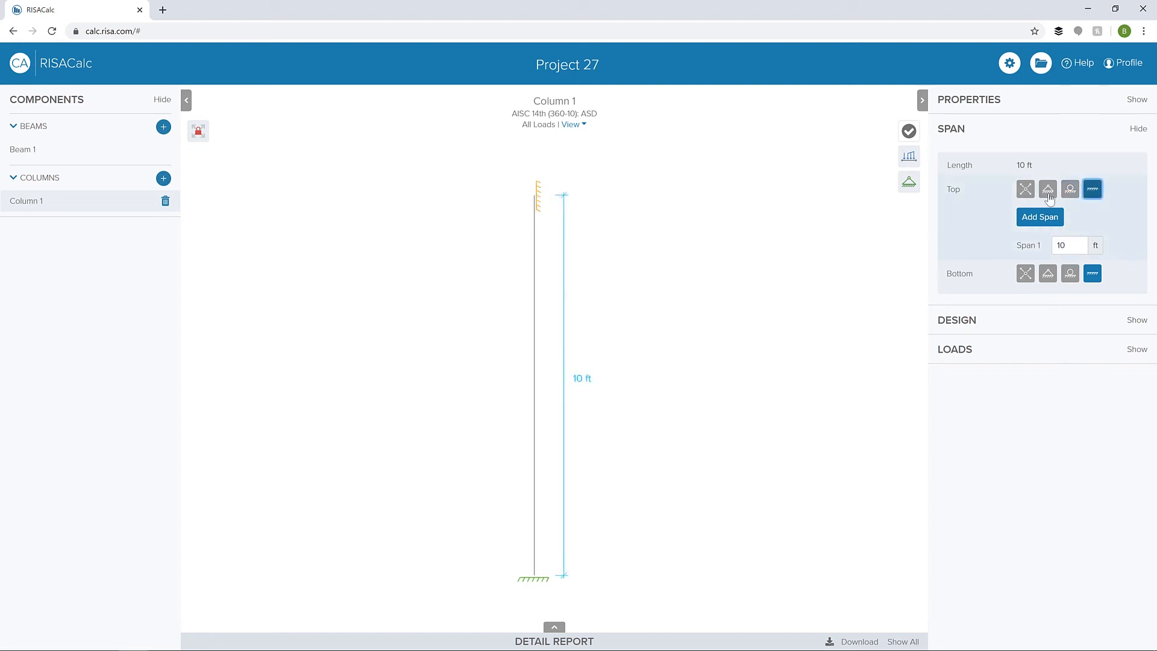
pyautogui.click(1026, 190)
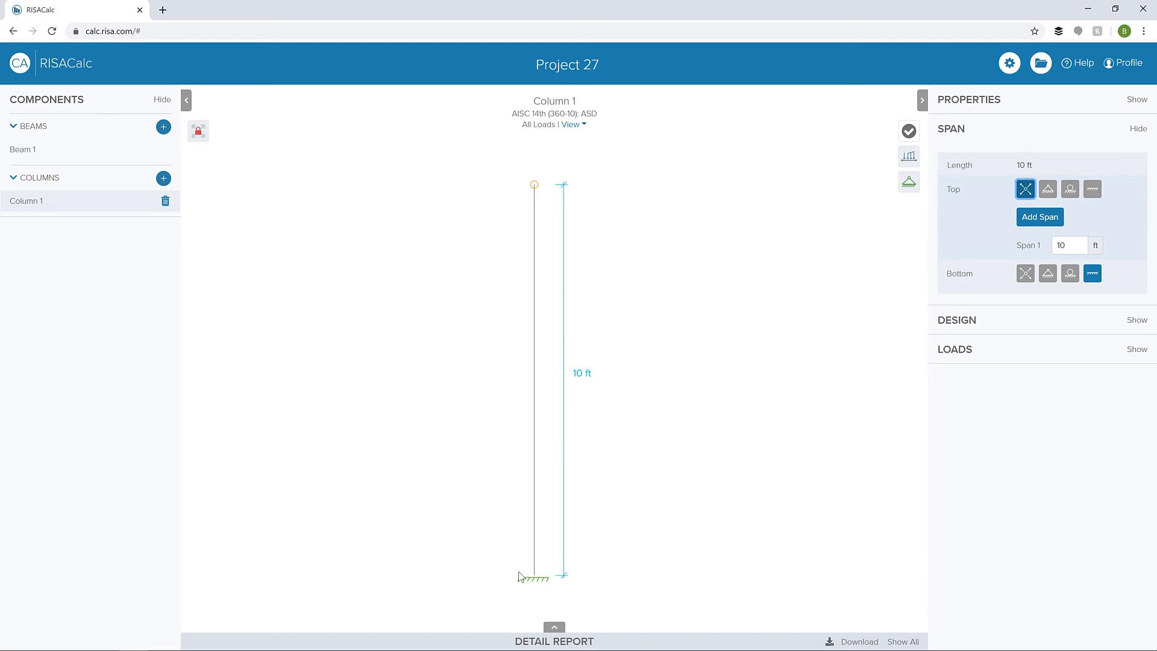
pyautogui.click(1084, 318)
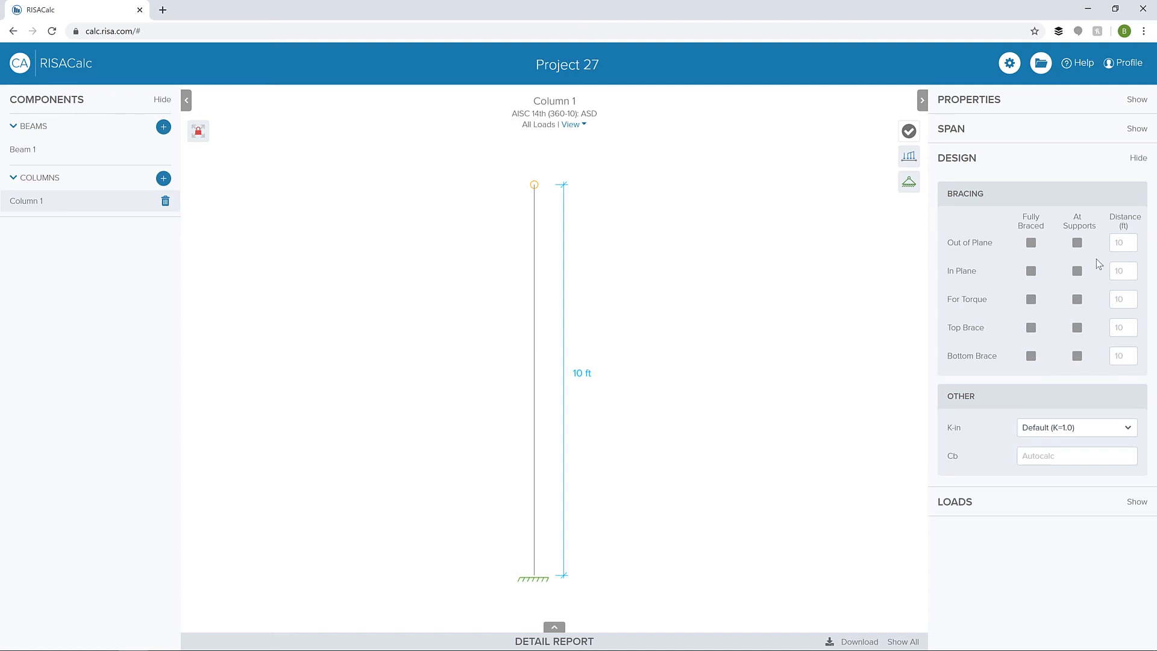
pyautogui.click(1078, 243)
# - Add a downward dead point load of 2.5 k on the column, located in feet at 10 ft
pyautogui.click(997, 510)
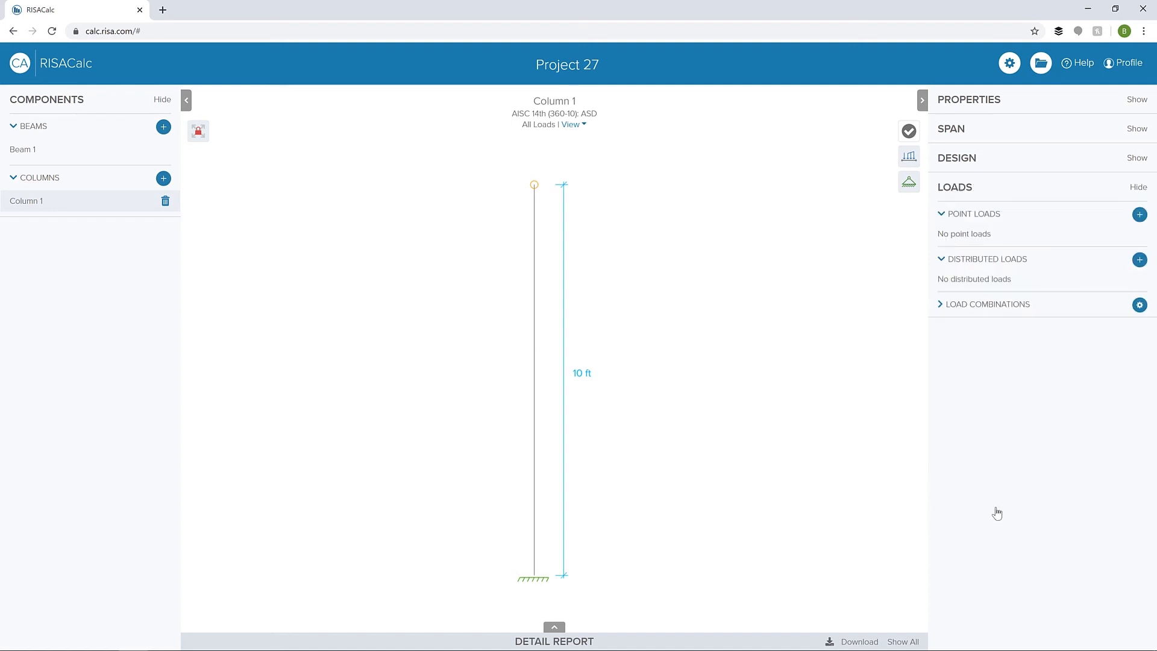
pyautogui.click(1134, 217)
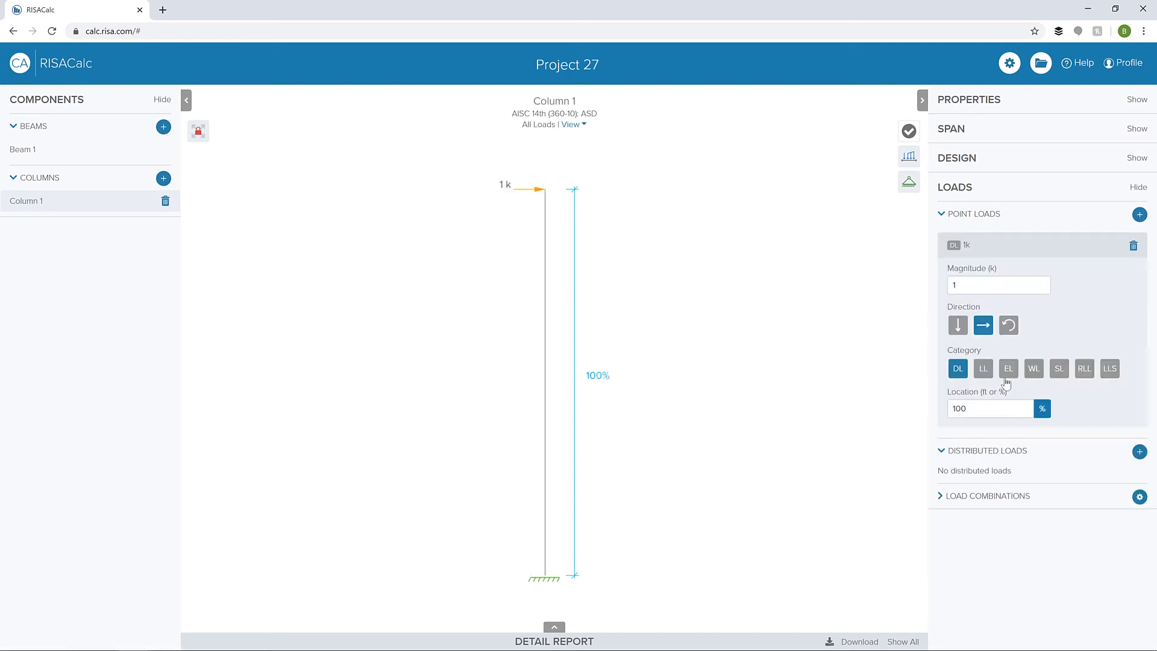
pyautogui.click(957, 326)
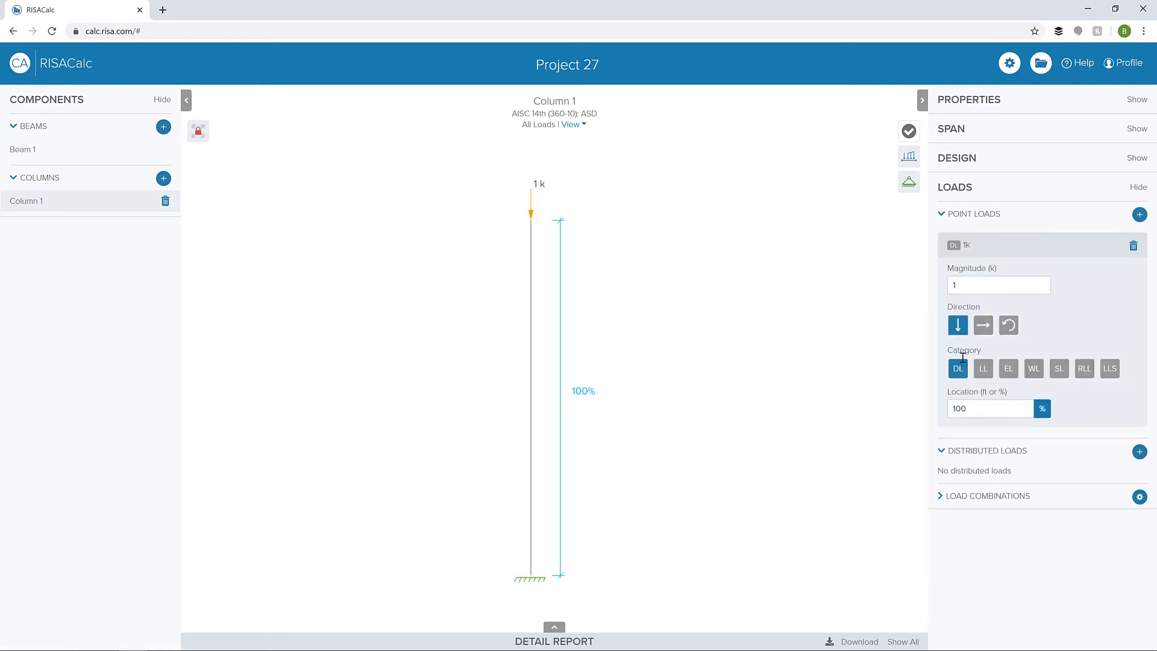
pyautogui.click(1043, 409)
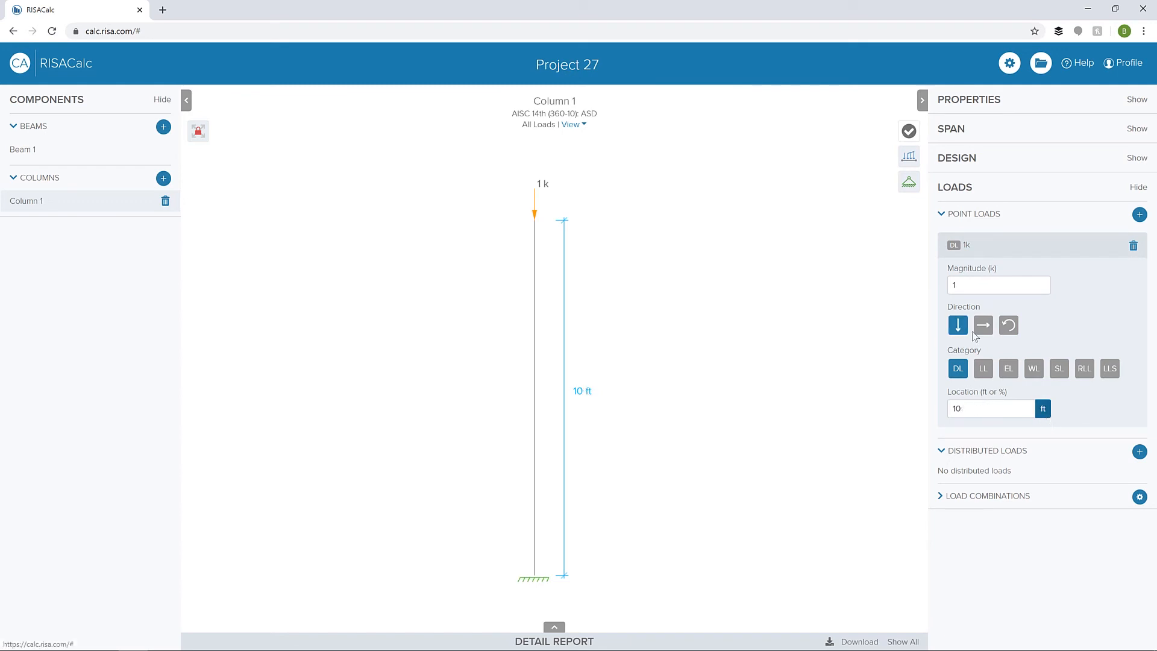
pyautogui.press('Tab')
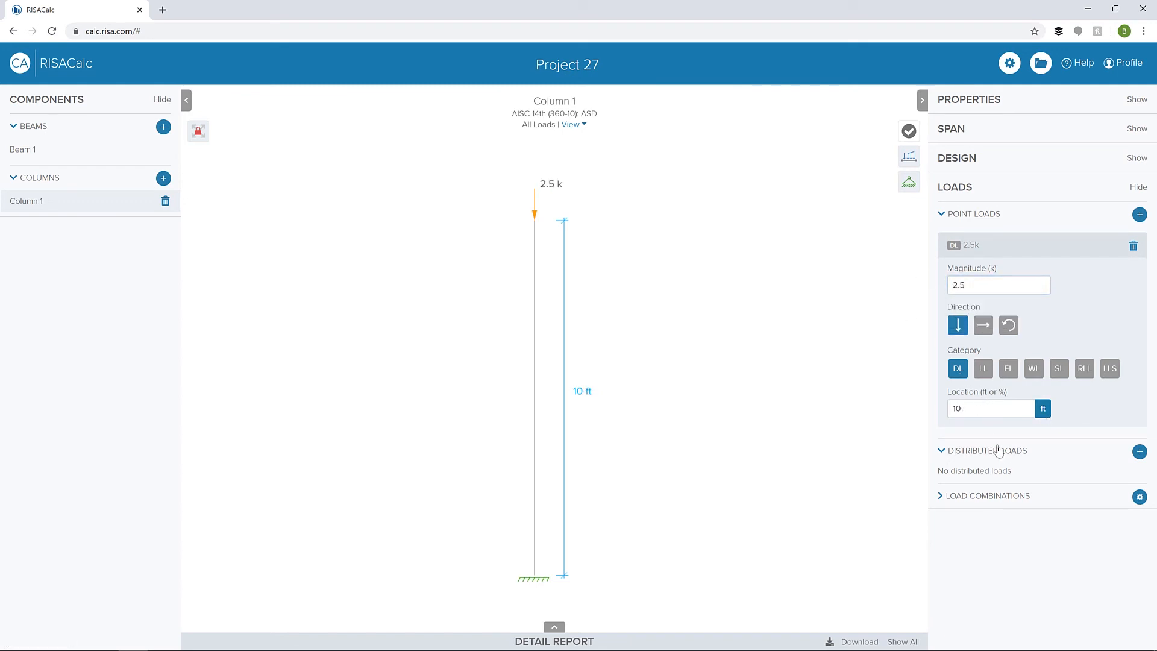
# - Add a full-height lateral wind distributed load of 0.5 klf at both ends of the column
pyautogui.click(1140, 453)
pyautogui.click(1034, 416)
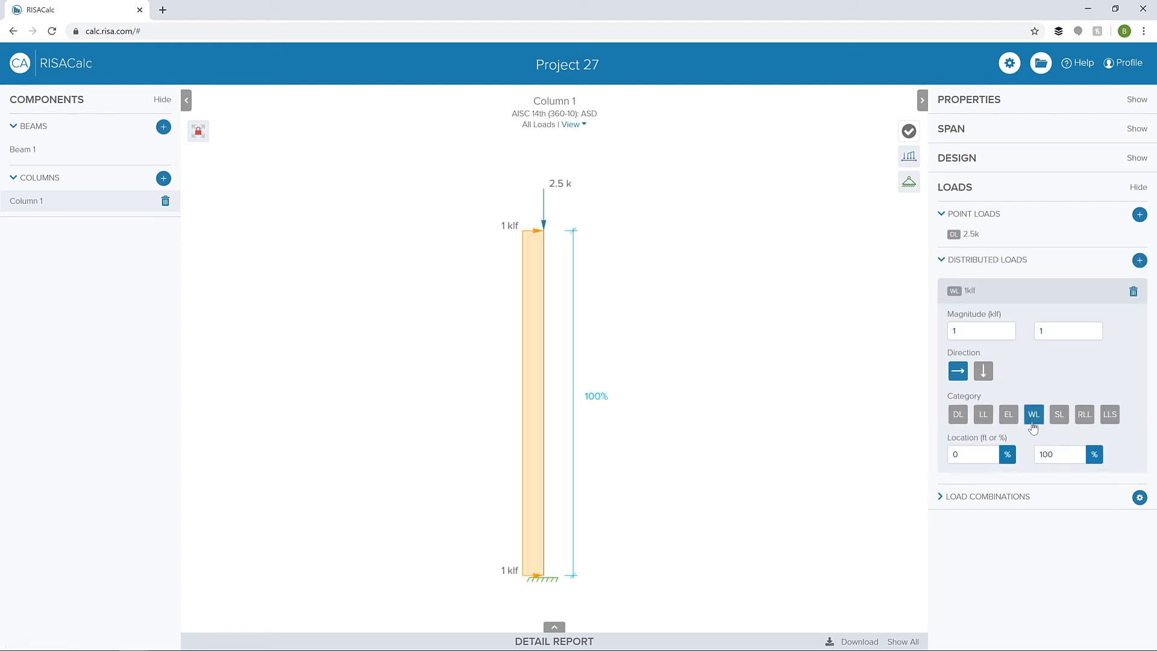
pyautogui.moveTo(968, 332); pyautogui.dragTo(894, 334)
pyautogui.write('.5')
pyautogui.press('Tab')
pyautogui.write('.5')
pyautogui.press('Tab')
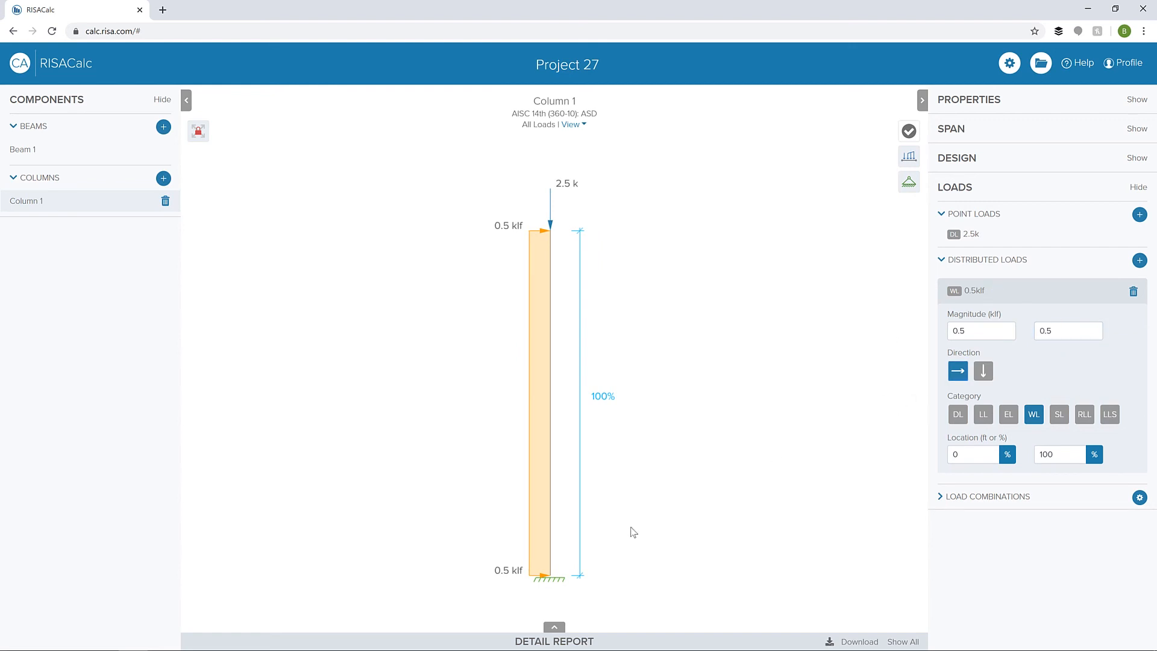
# - List the column's load combinations, turn on its code check results, and collapse the detail report to enlarge the diagram
pyautogui.click(994, 505)
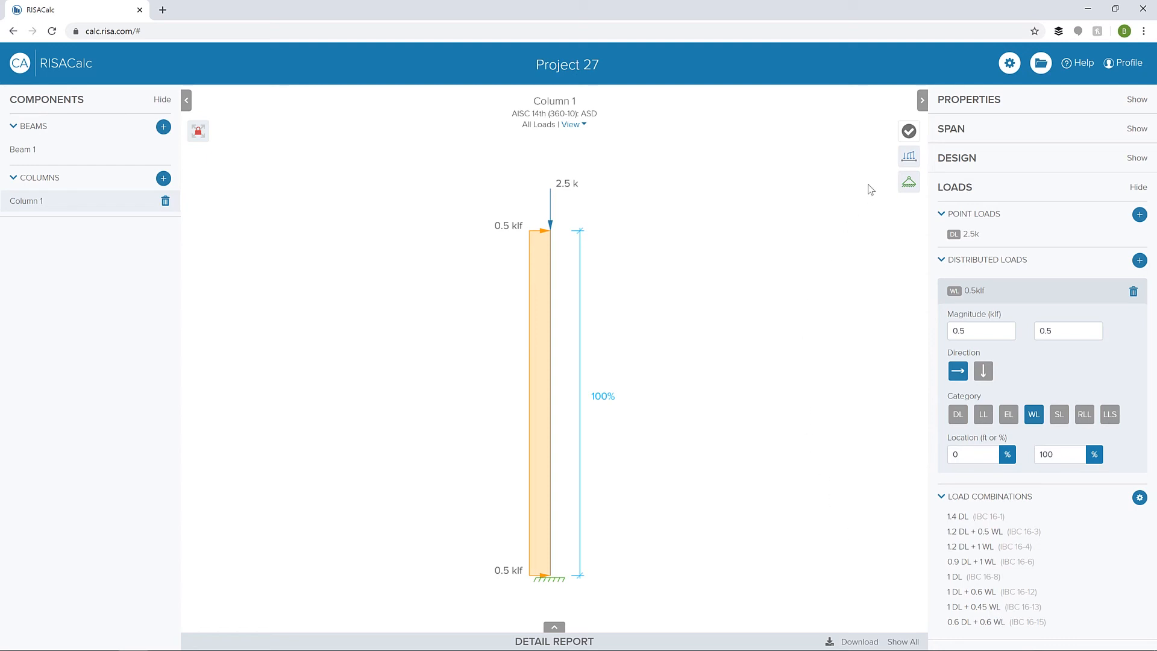
pyautogui.click(908, 133)
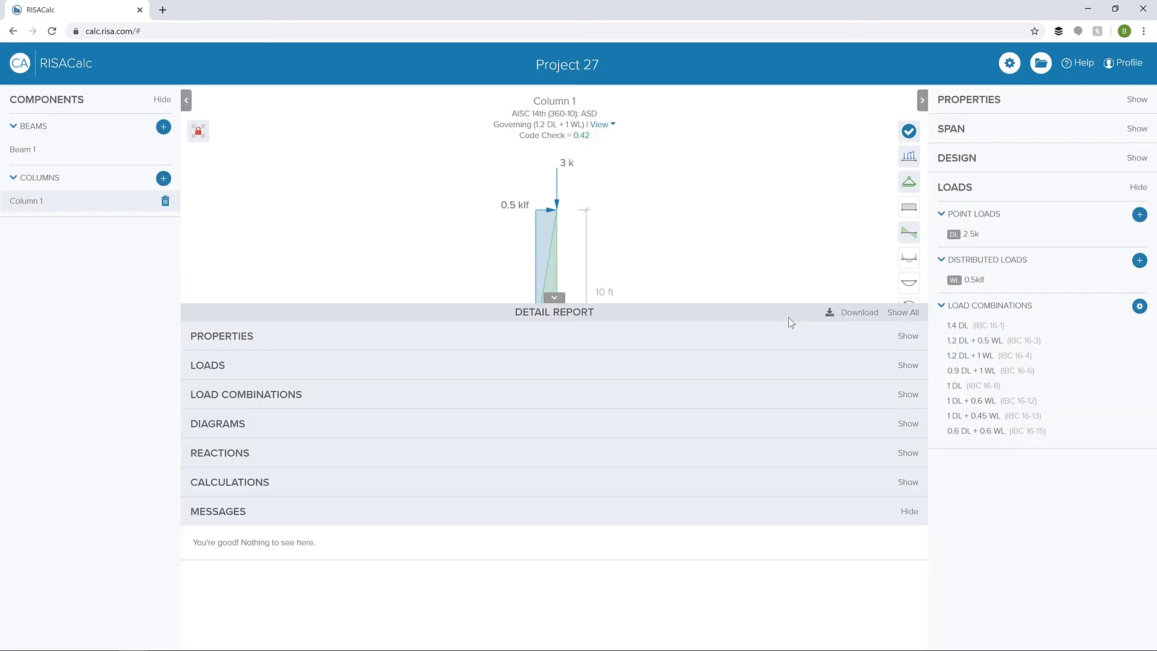
pyautogui.click(554, 298)
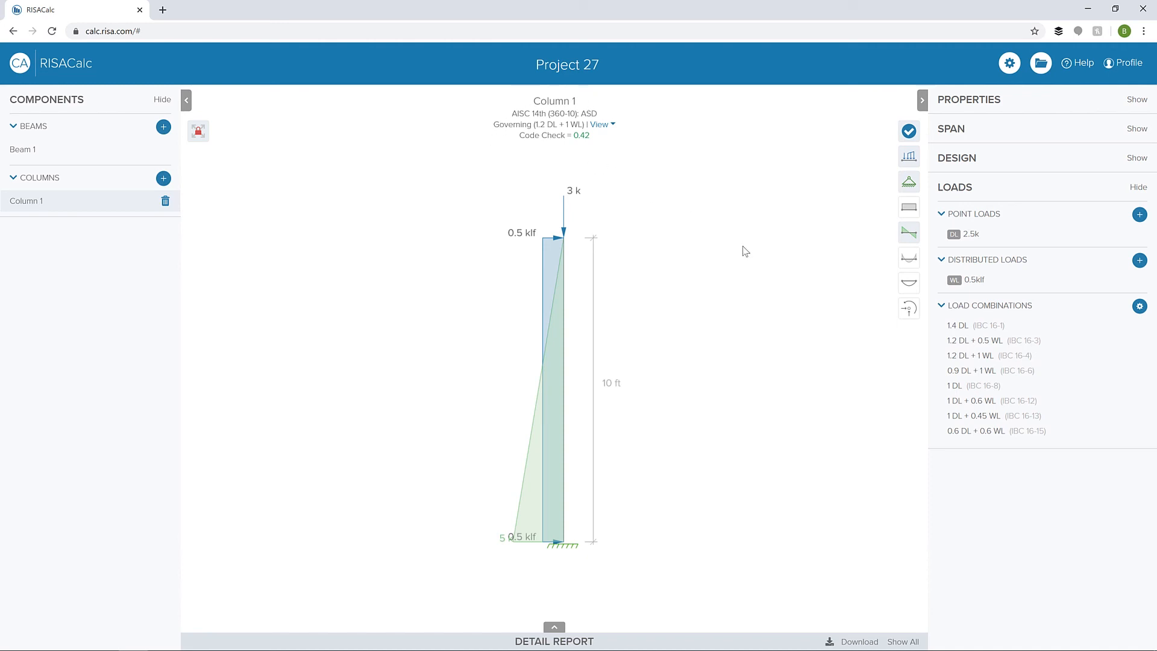
# - Check the load view options with the governing combination kept, and view the column's moment diagram followed by its axial diagram
pyautogui.click(607, 126)
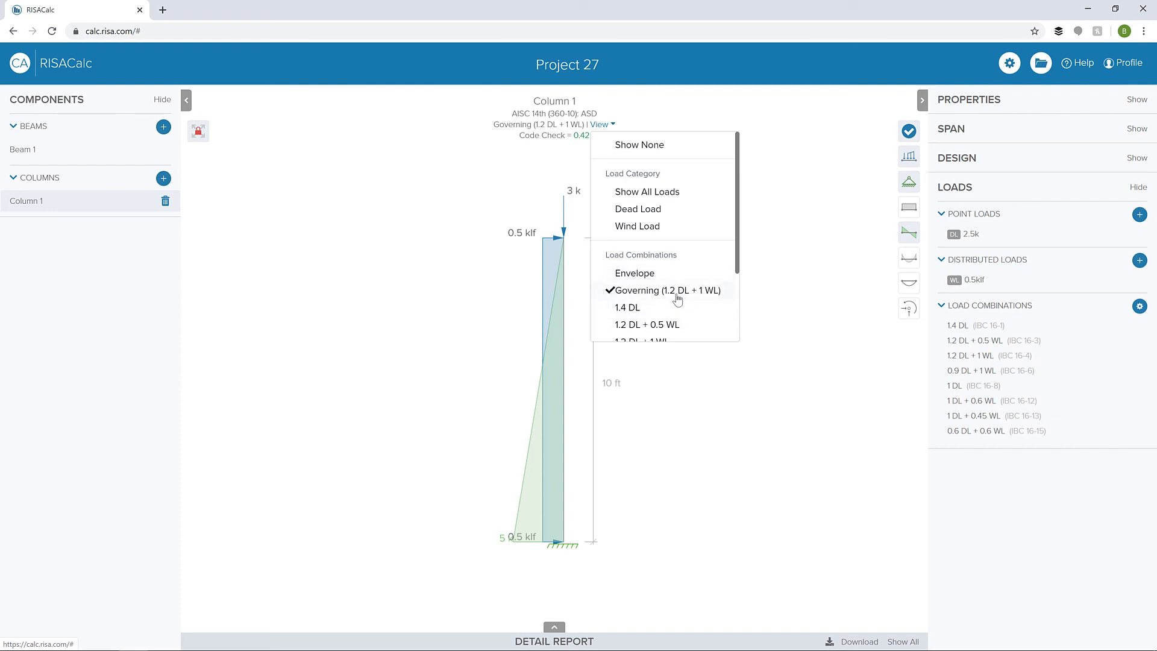
pyautogui.click(808, 335)
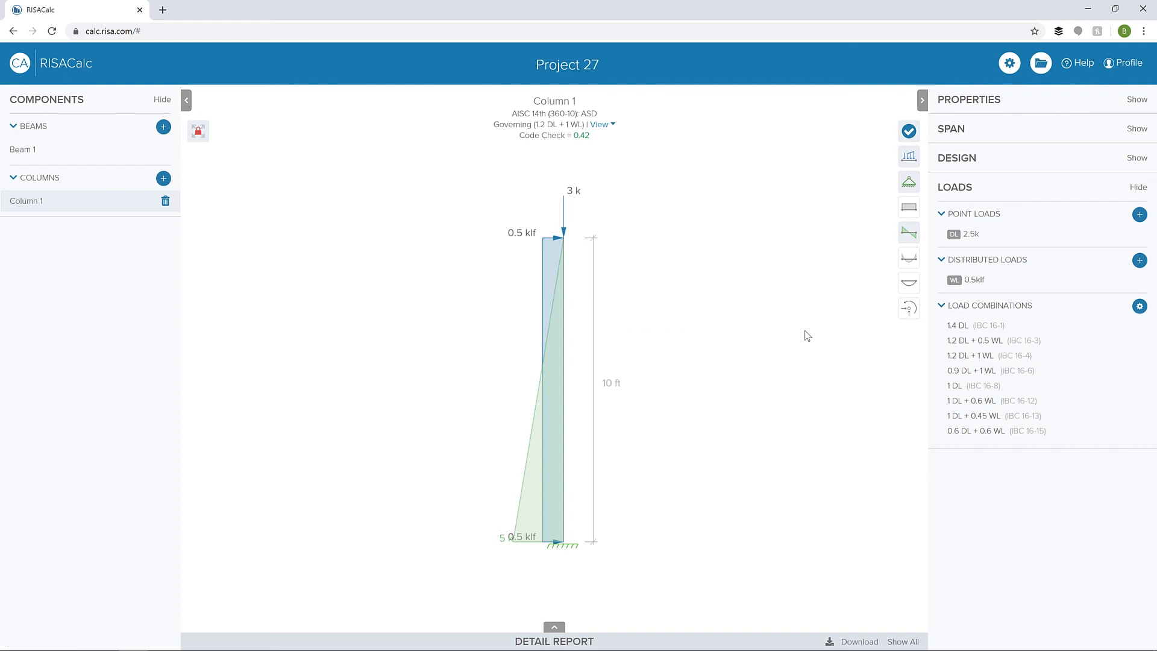
pyautogui.click(913, 263)
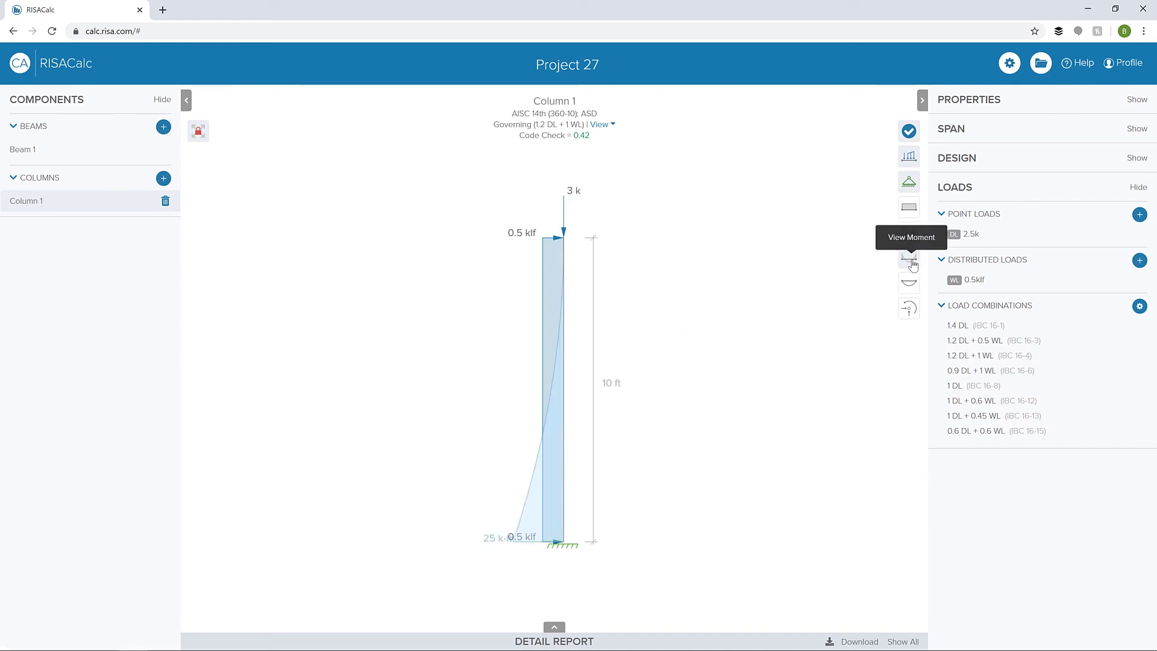
pyautogui.click(907, 218)
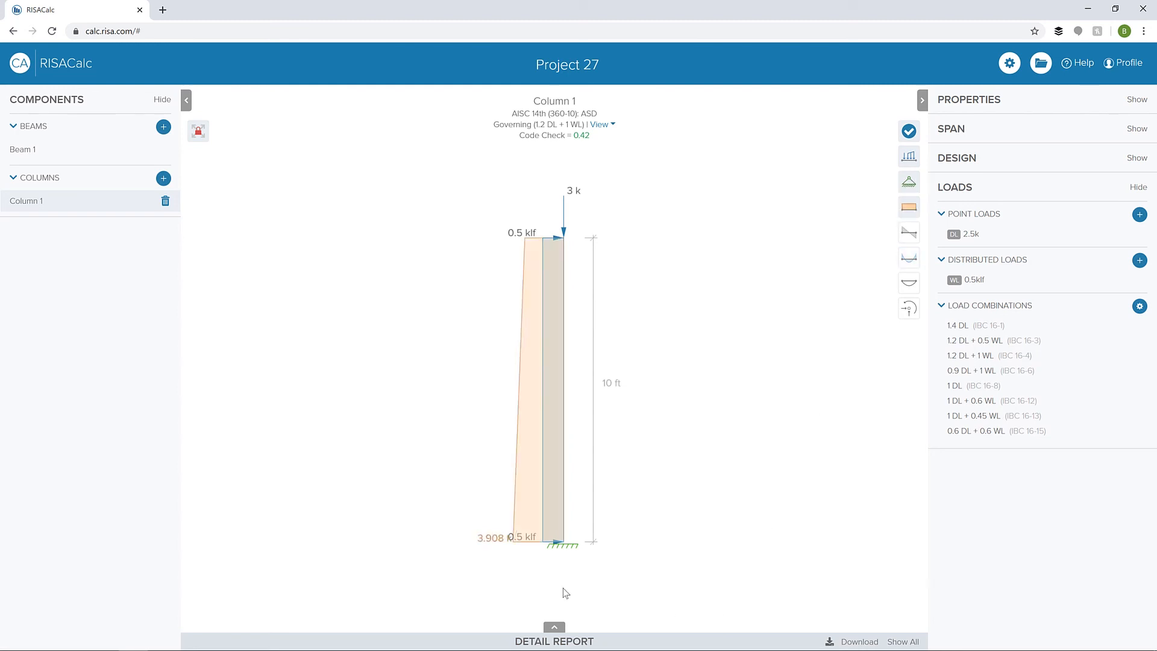
# - Display the support reactions on the column diagram and examine the reactions section of its detail report
pyautogui.click(908, 308)
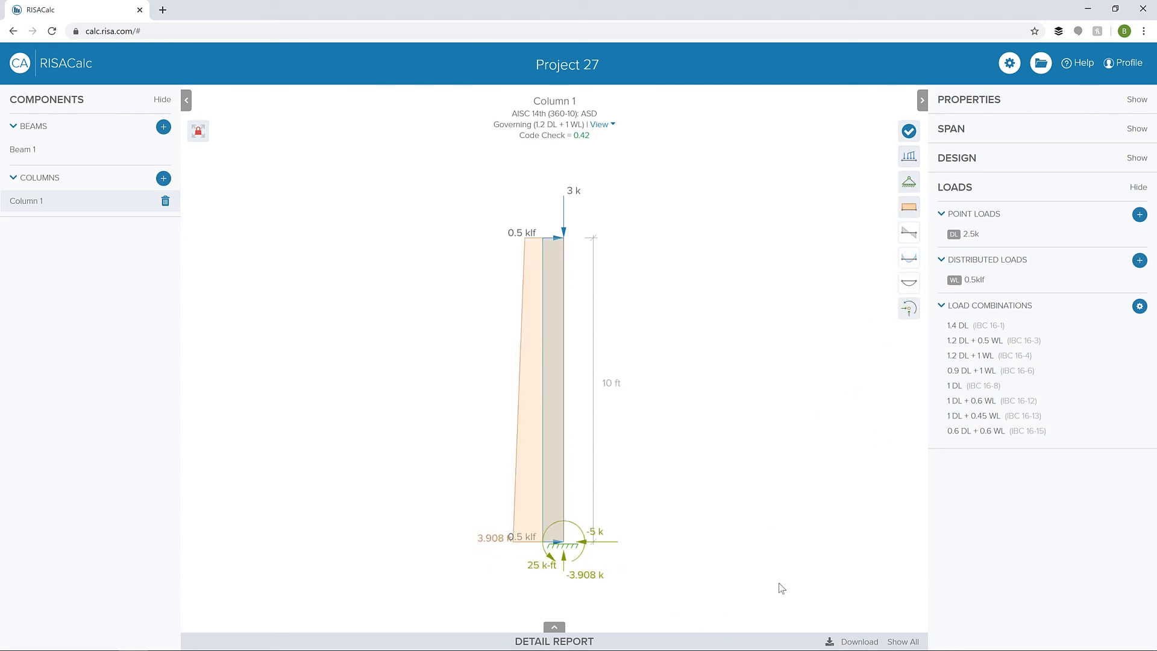
pyautogui.click(551, 628)
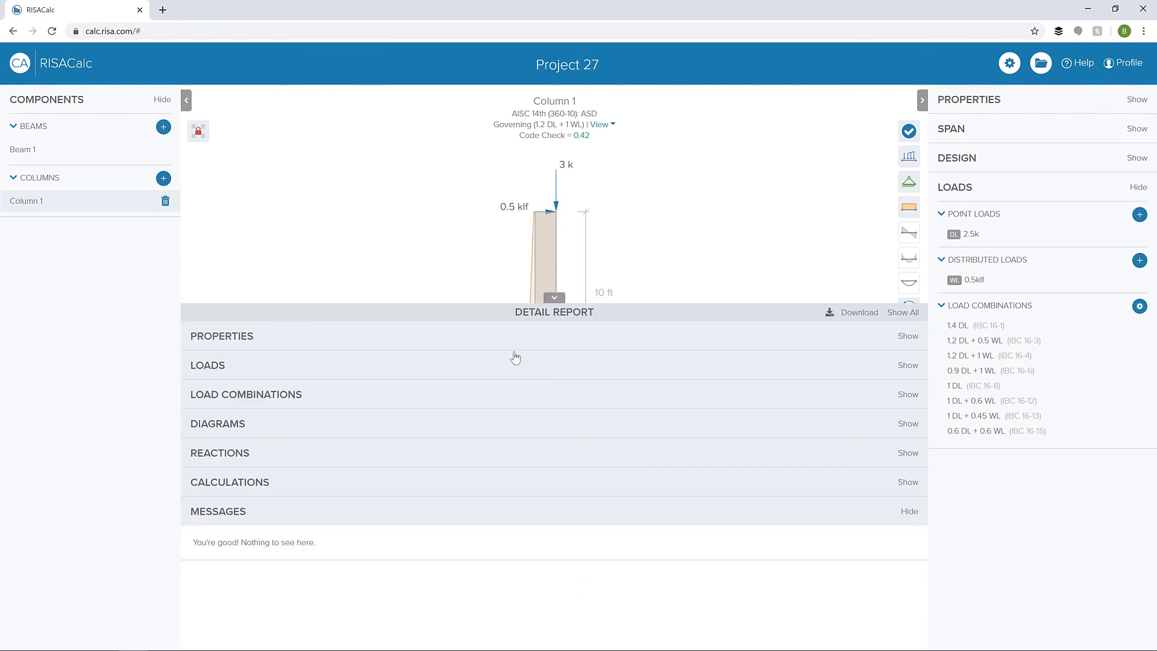
pyautogui.click(521, 457)
pyautogui.scroll(-4, 461, 446)
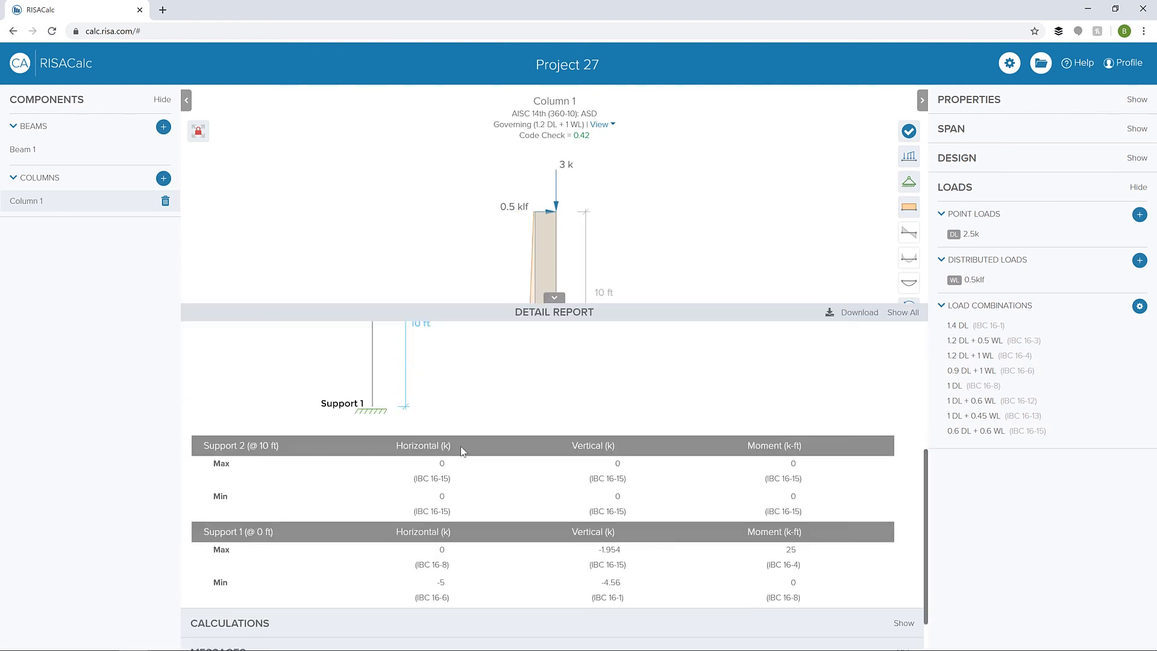
# - Show the code check calculations in the column's detail report and examine the expanded axial compression analysis
pyautogui.scroll(-1, 446, 512)
pyautogui.click(431, 570)
pyautogui.scroll(-3, 497, 518)
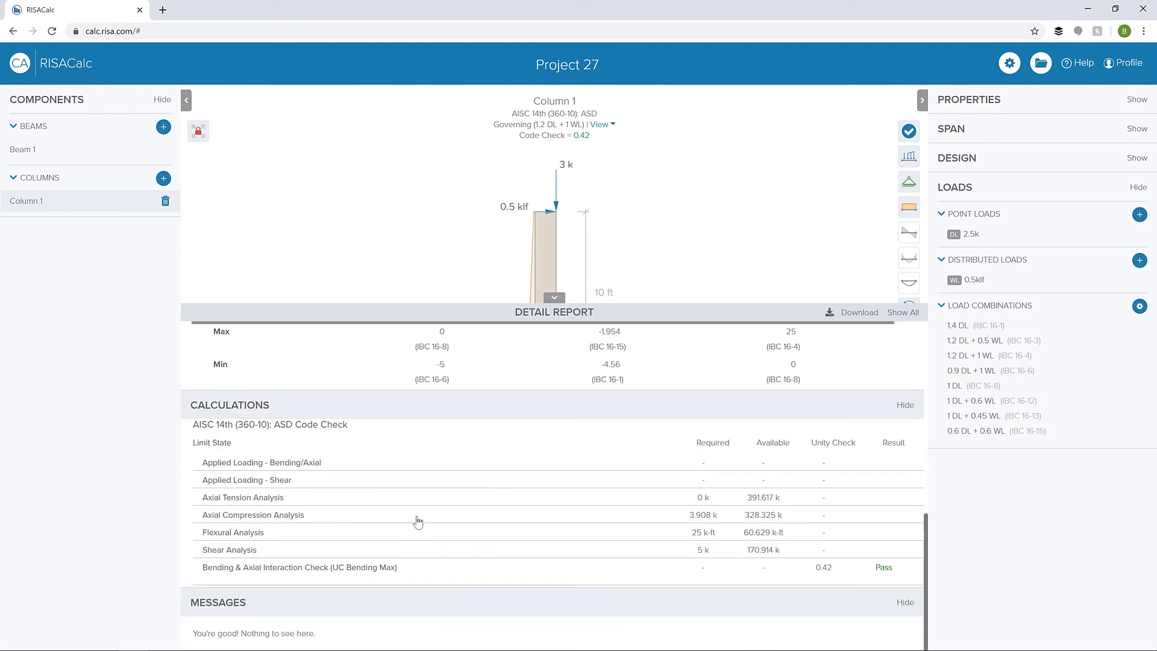
pyautogui.click(418, 522)
pyautogui.scroll(-3, 508, 507)
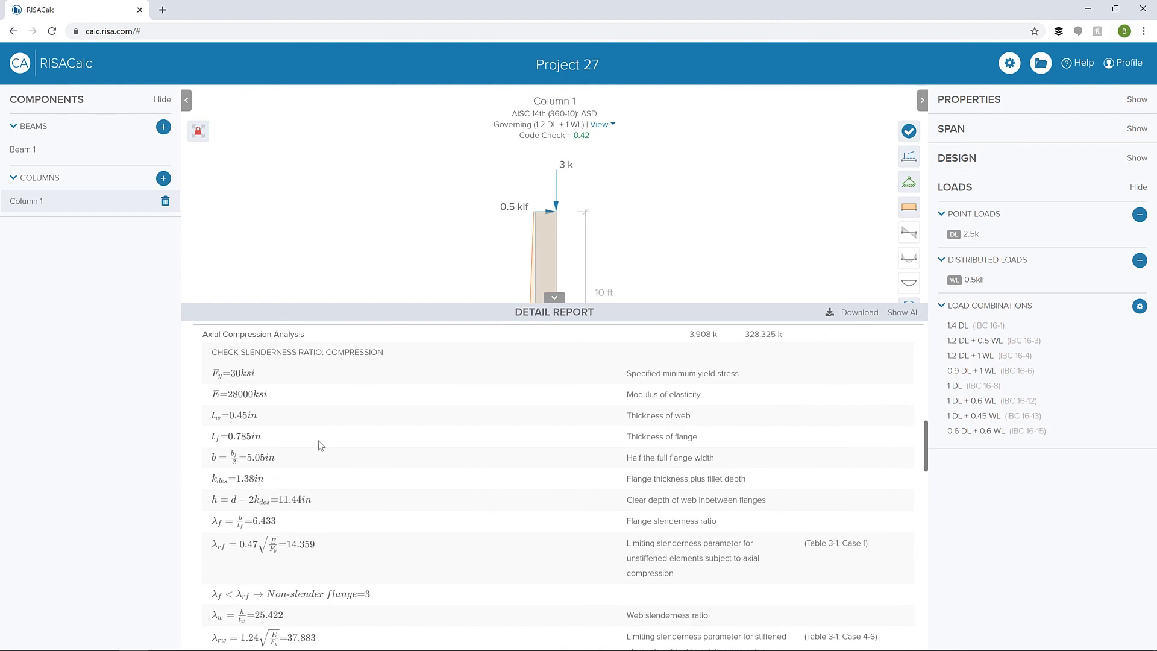
pyautogui.scroll(-4, 378, 493)
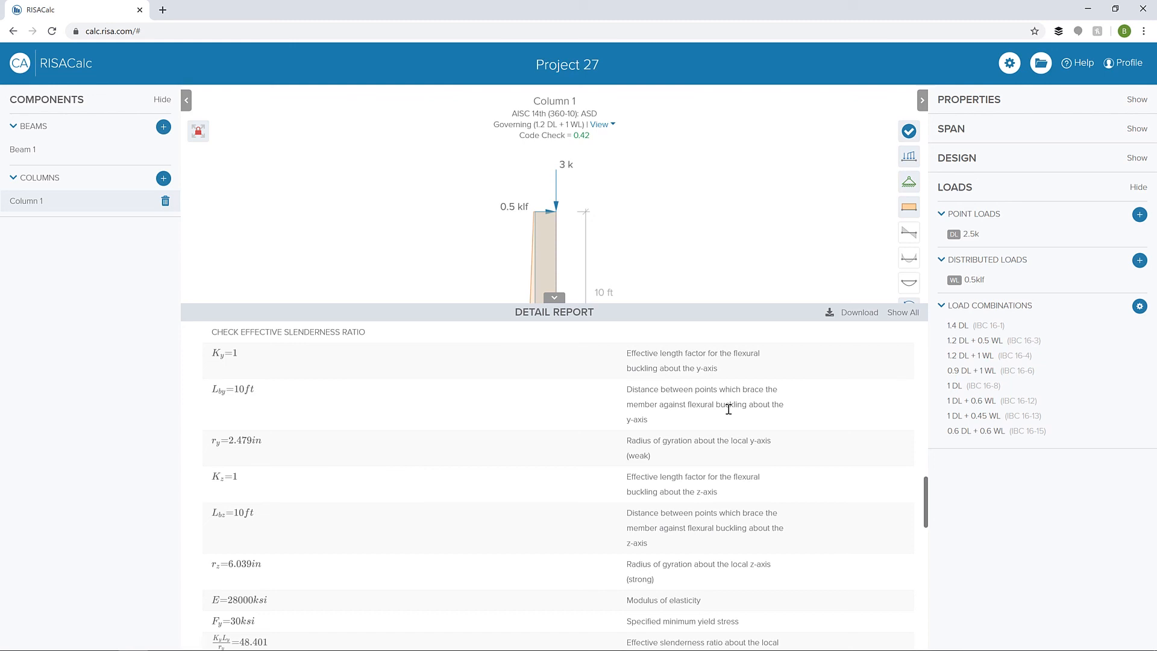
# - Download the column's detail report as a PDF and open it to look through its loads, diagrams, reactions and calculations
pyautogui.click(831, 320)
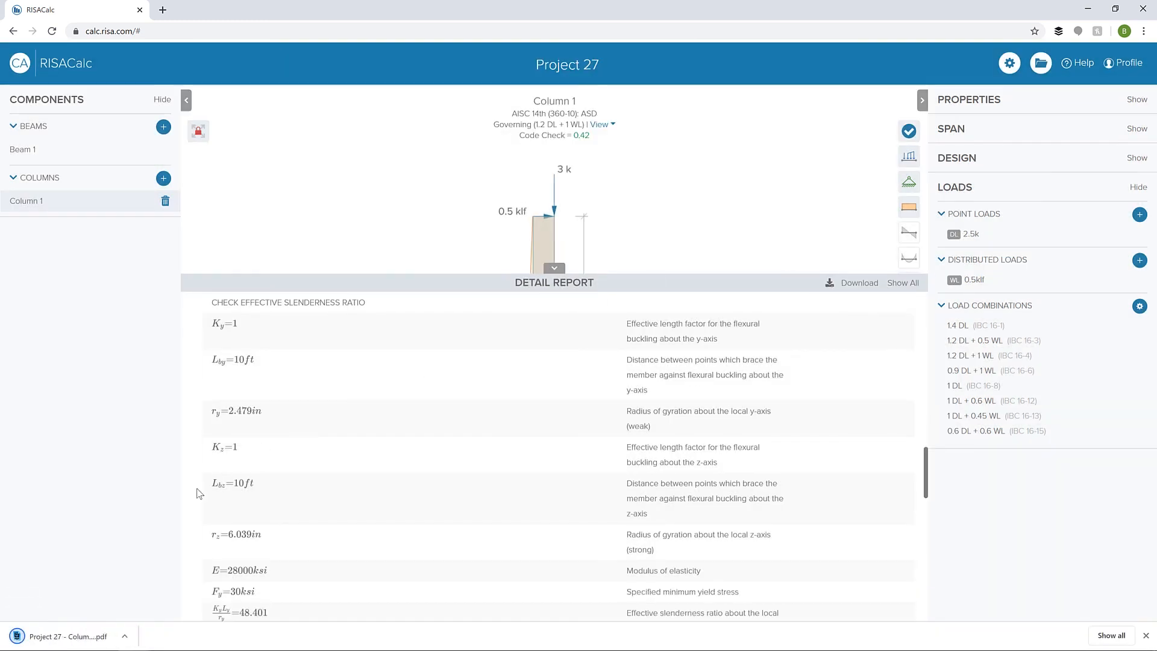
pyautogui.click(68, 636)
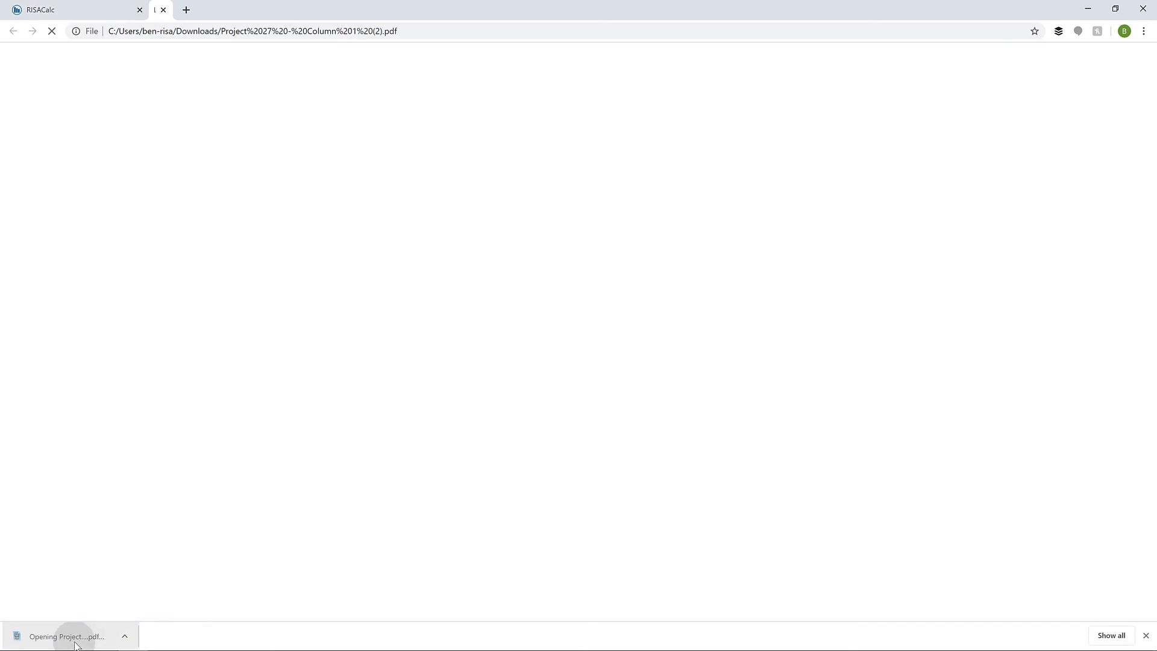
pyautogui.scroll(-10, 733, 239)
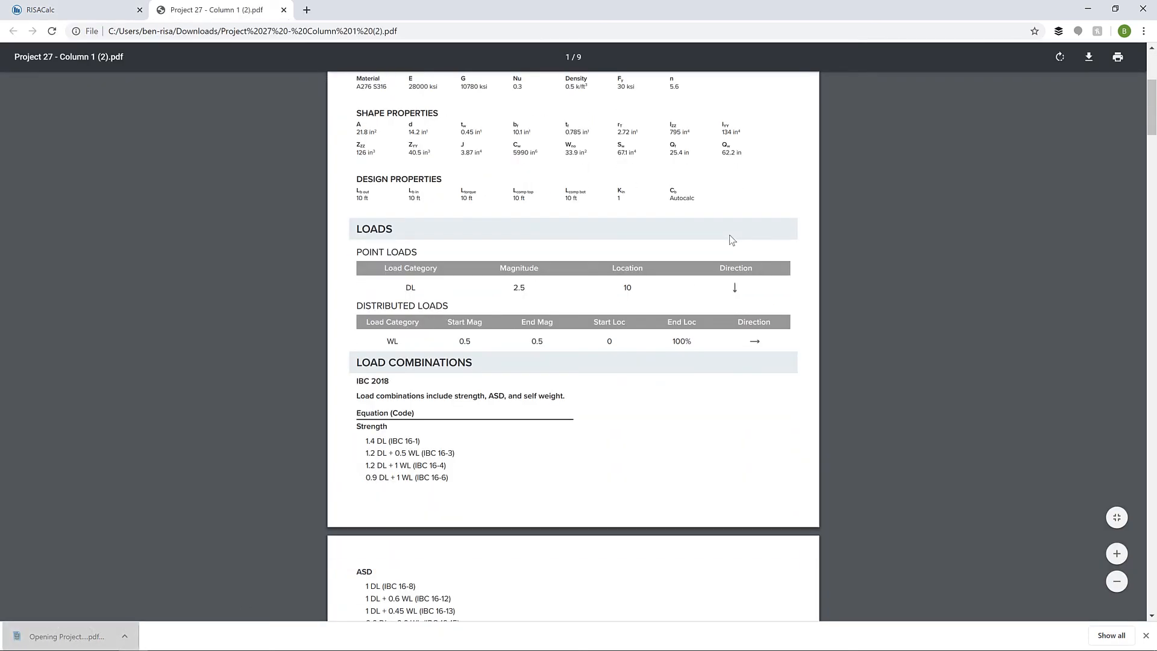
pyautogui.scroll(-15, 731, 239)
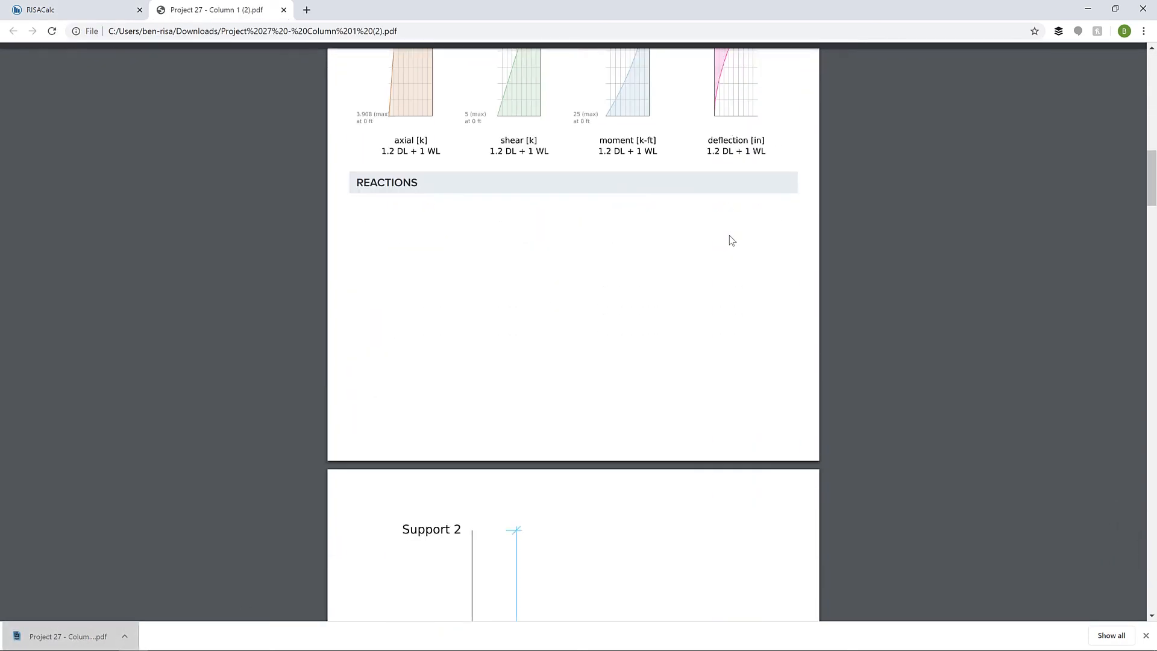
pyautogui.scroll(-16, 729, 240)
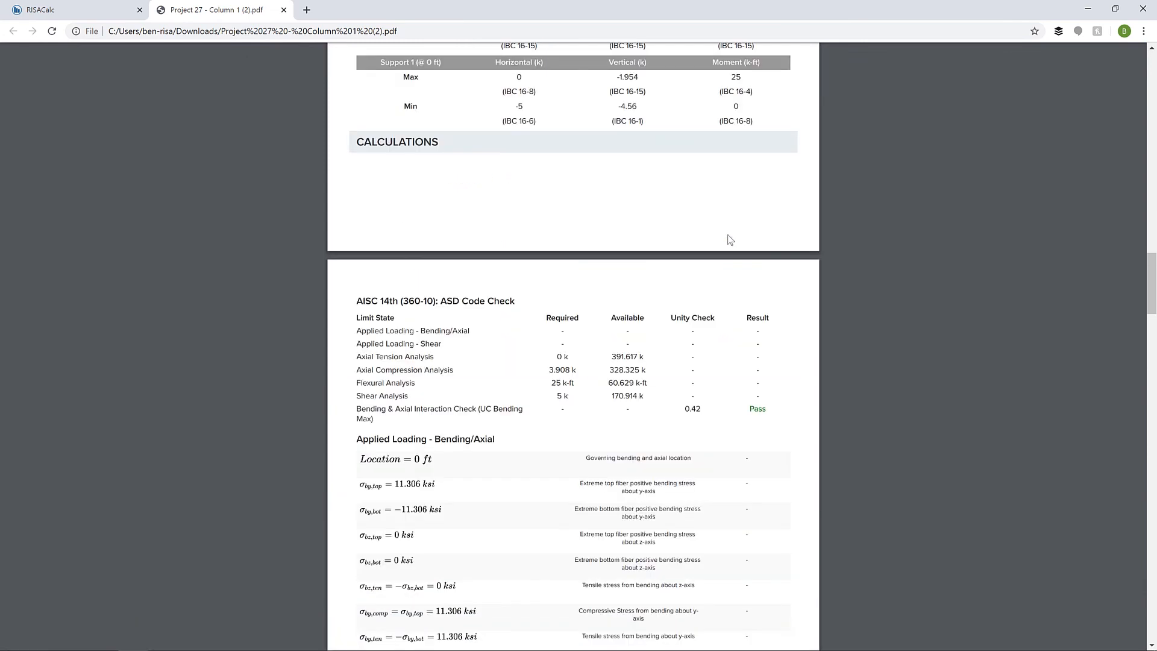
pyautogui.scroll(-15, 731, 239)
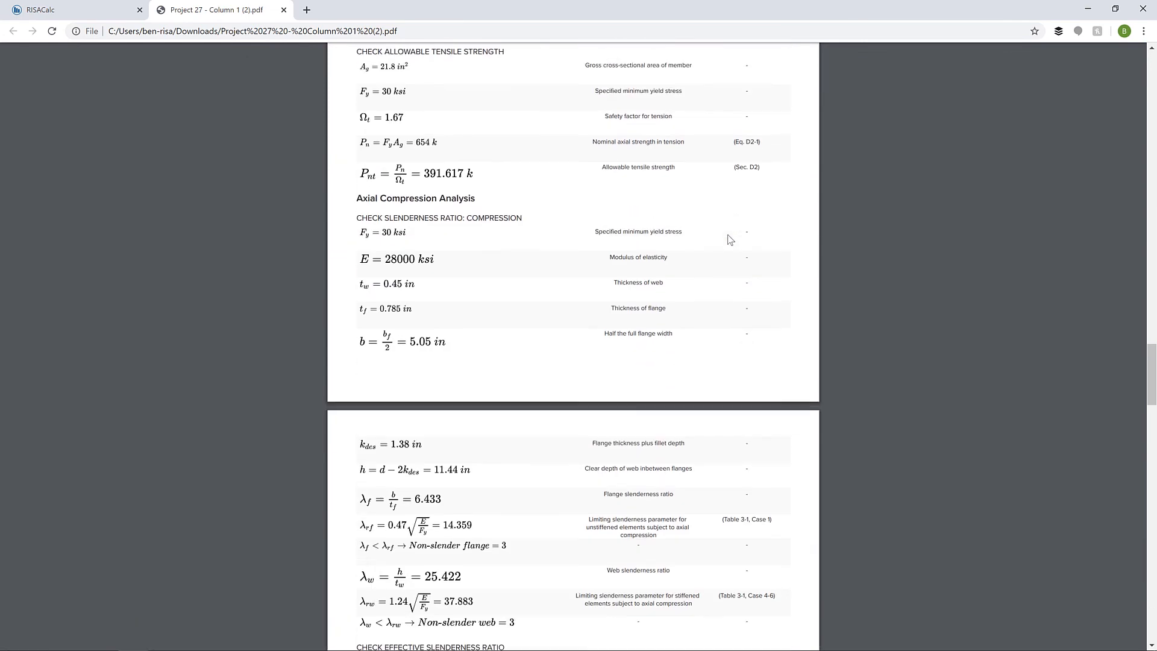
# - Return from the PDF to the RISACalc project and collapse the detail report to enlarge the column diagram
pyautogui.click(120, 10)
pyautogui.click(554, 296)
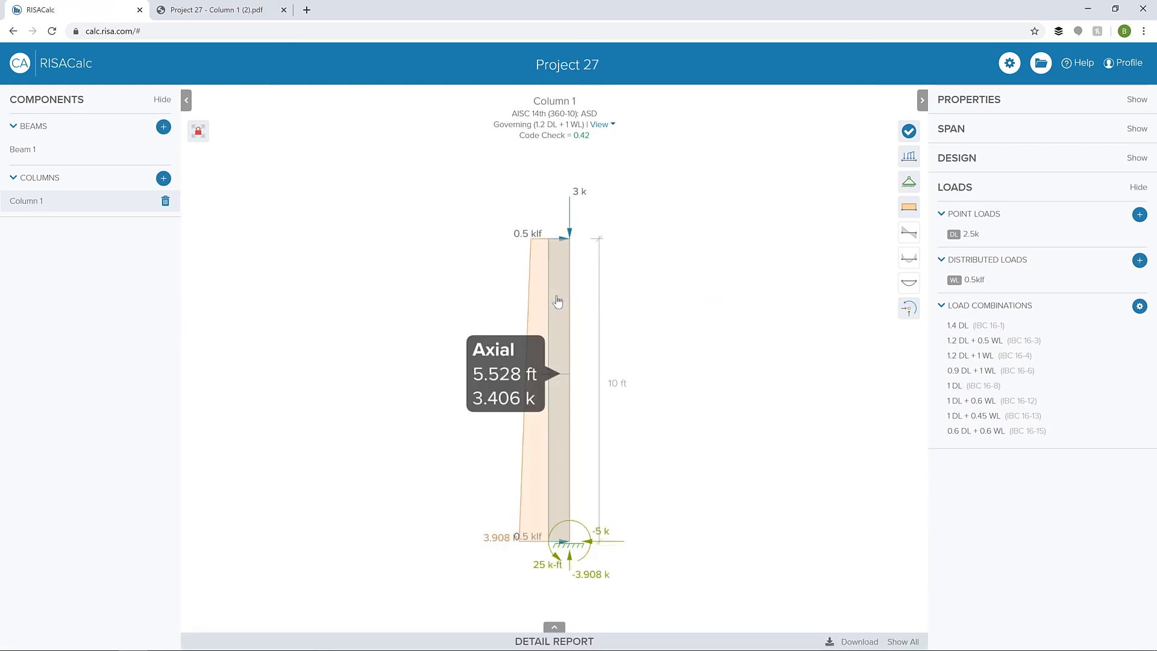